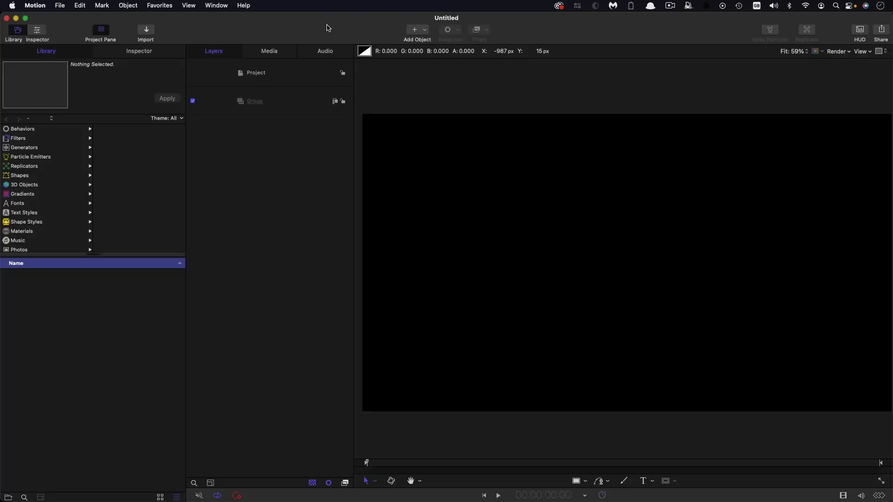
Step: Check the project properties, then add a Library Color Solid generator into the Group
{"action": "key", "text": "super+j"}
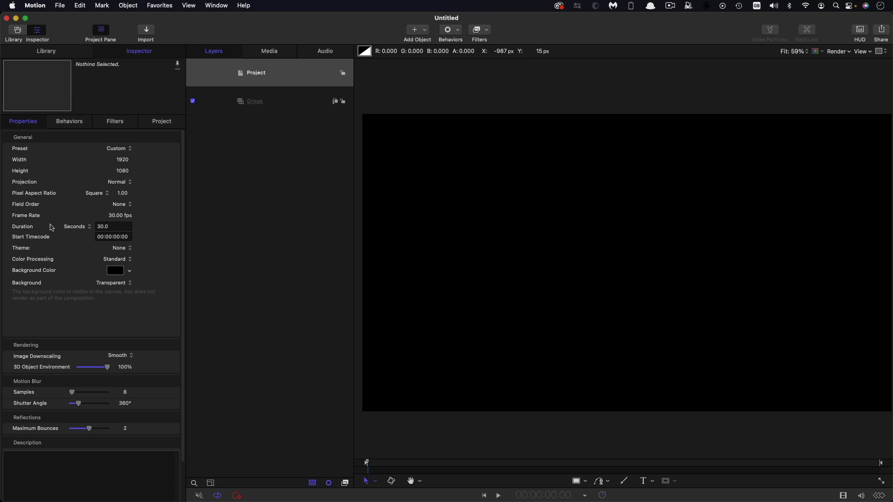
{"action": "key", "text": "Tab"}
{"action": "left_click", "coordinate": [252, 192]}
{"action": "left_click", "coordinate": [271, 105]}
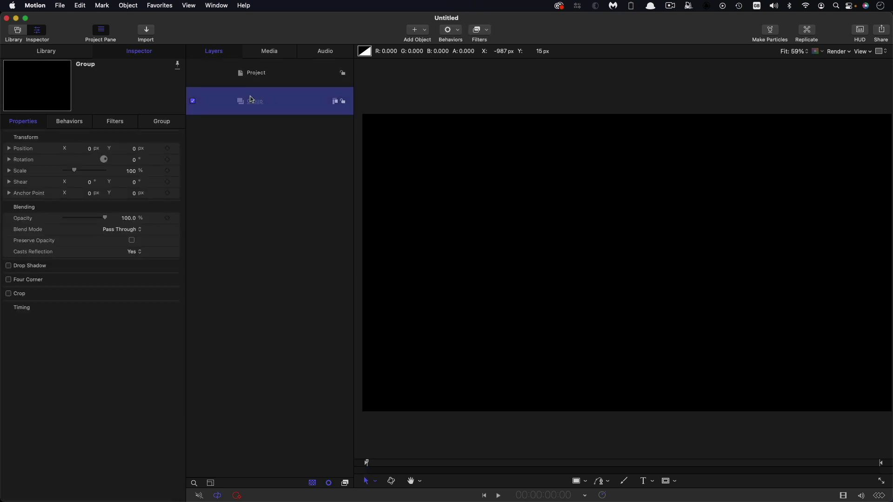
{"action": "left_click", "coordinate": [48, 52]}
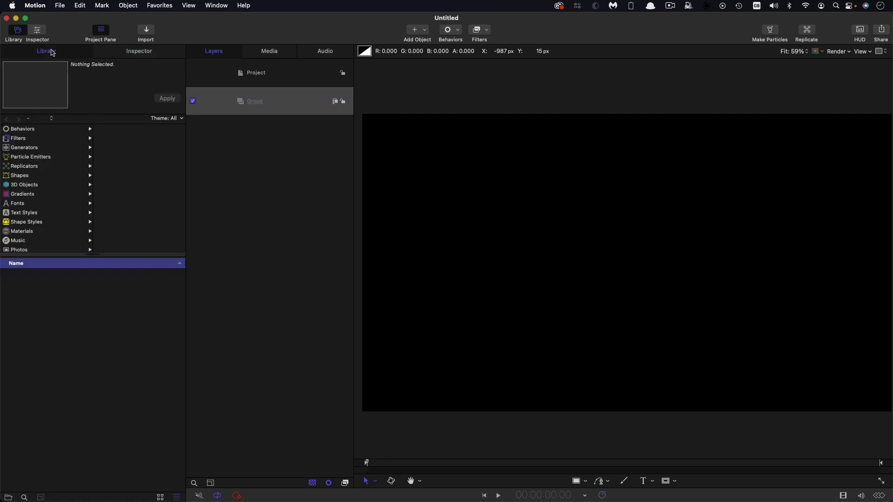
{"action": "left_click", "coordinate": [27, 149]}
{"action": "left_click_drag", "start_coordinate": [14, 353], "coordinate": [265, 116]}
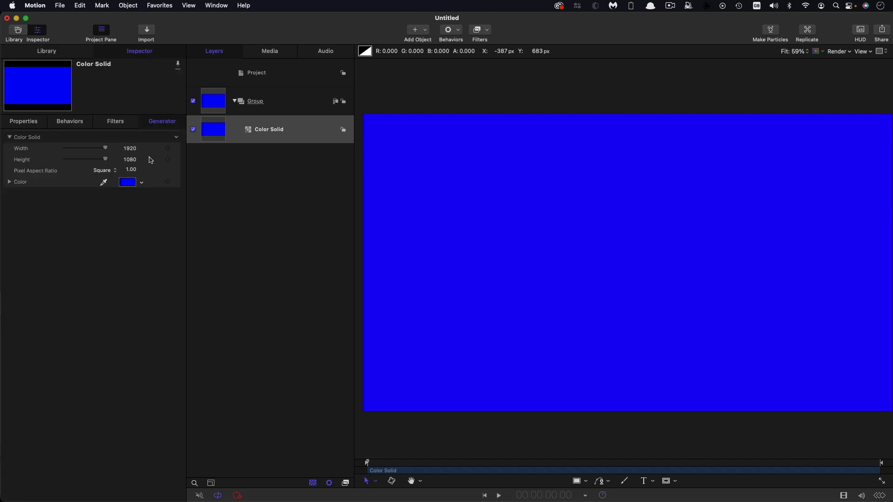
Step: Colour the solid dark navy with saturation 33% and brightness 17%
{"action": "left_click", "coordinate": [127, 182]}
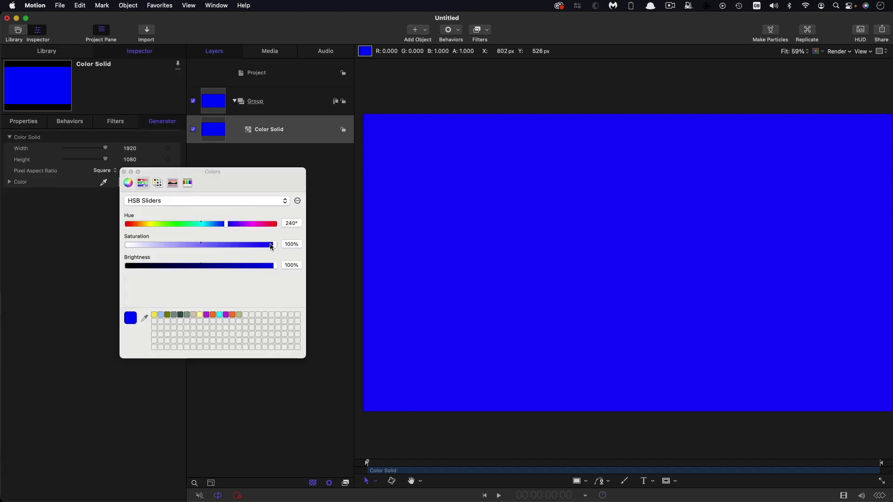
{"action": "left_click_drag", "start_coordinate": [267, 246], "coordinate": [175, 245]}
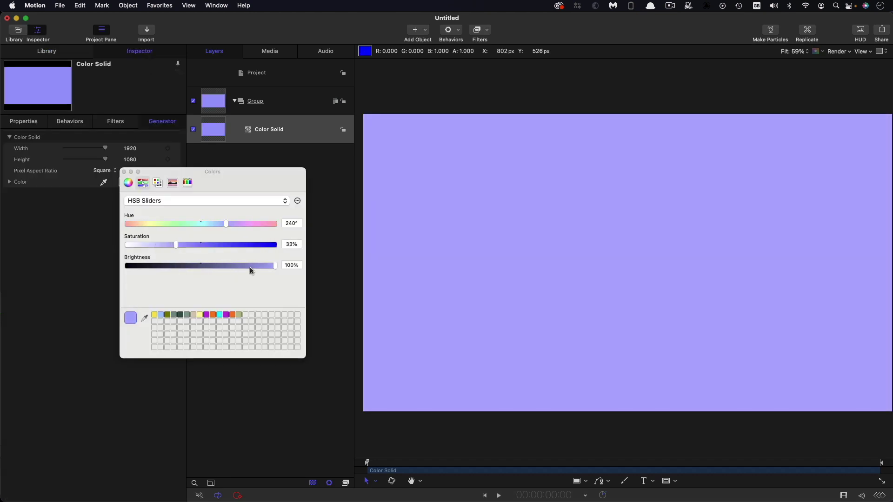
{"action": "left_click_drag", "start_coordinate": [250, 267], "coordinate": [152, 268]}
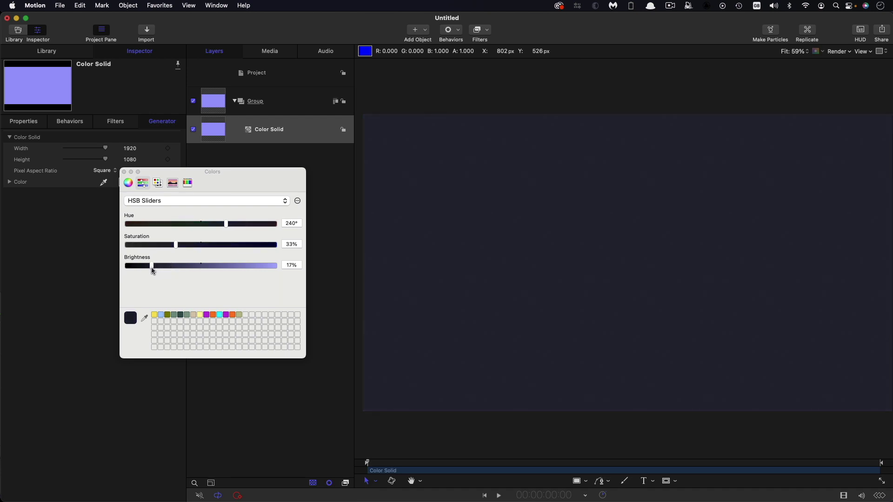
{"action": "left_click", "coordinate": [123, 172]}
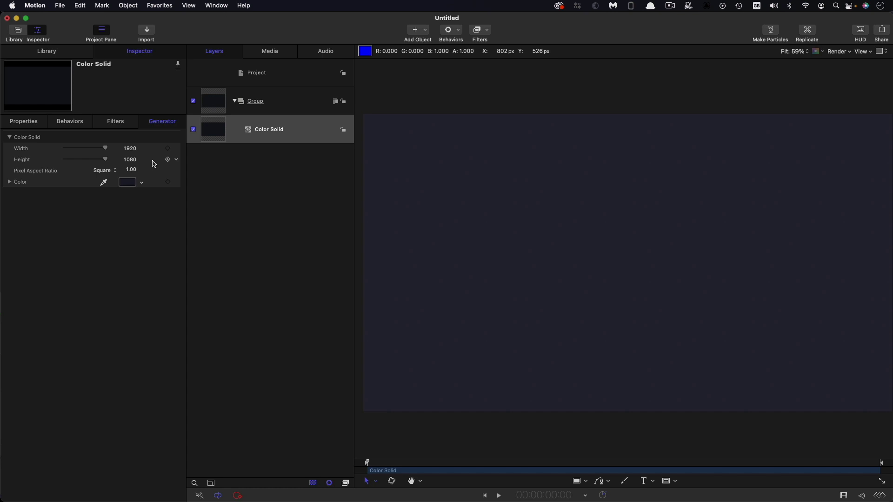
Step: Import the TunnelWallDrips_B.jpg image into the project
{"action": "left_click", "coordinate": [146, 31]}
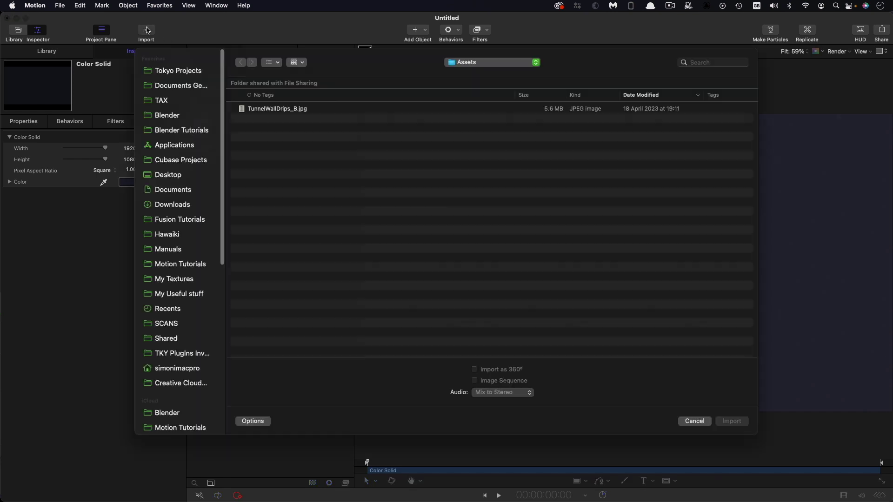
{"action": "left_click", "coordinate": [288, 110]}
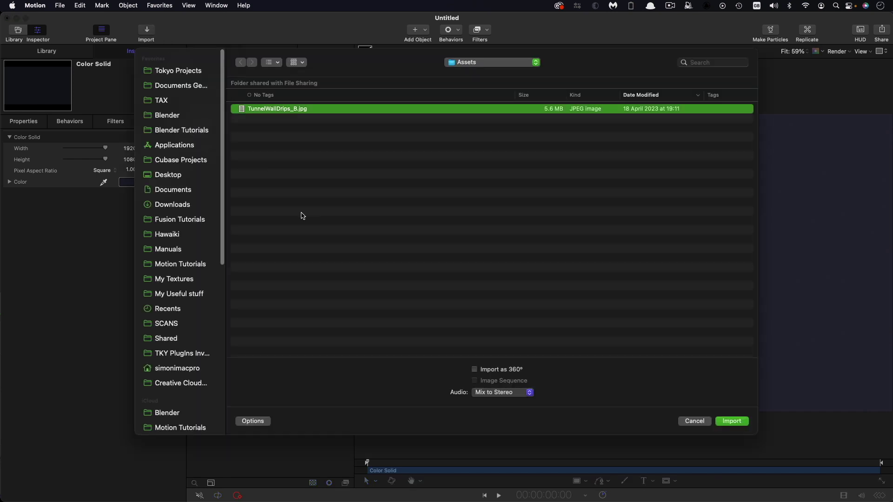
{"action": "left_click", "coordinate": [738, 422]}
Step: Set the tunnel image's blend mode to Multiply and its scale to 0
{"action": "left_click", "coordinate": [21, 122]}
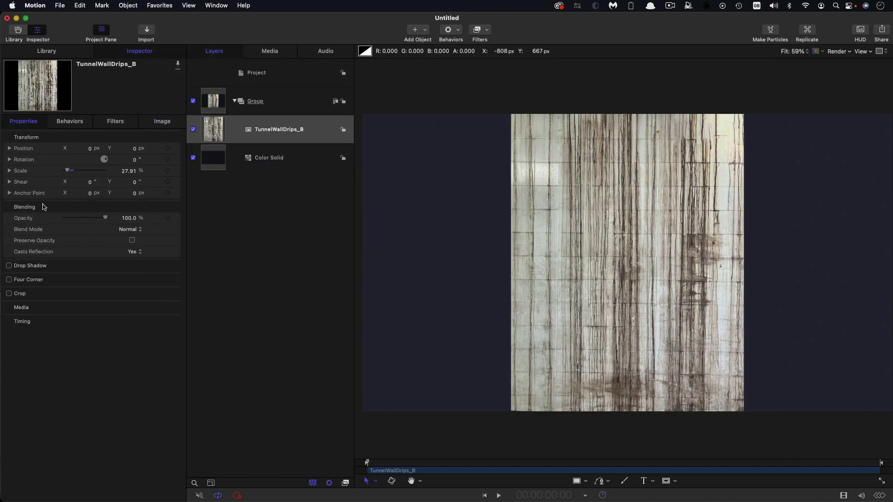
{"action": "left_click", "coordinate": [133, 230]}
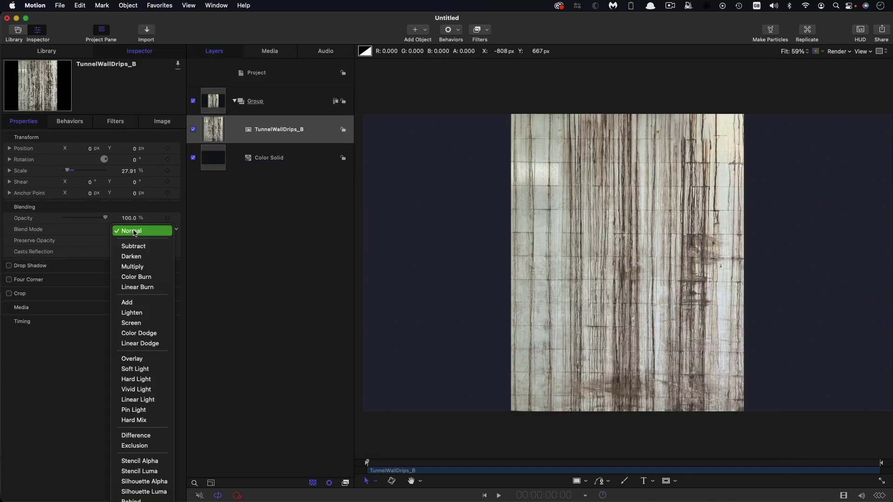
{"action": "left_click", "coordinate": [133, 267]}
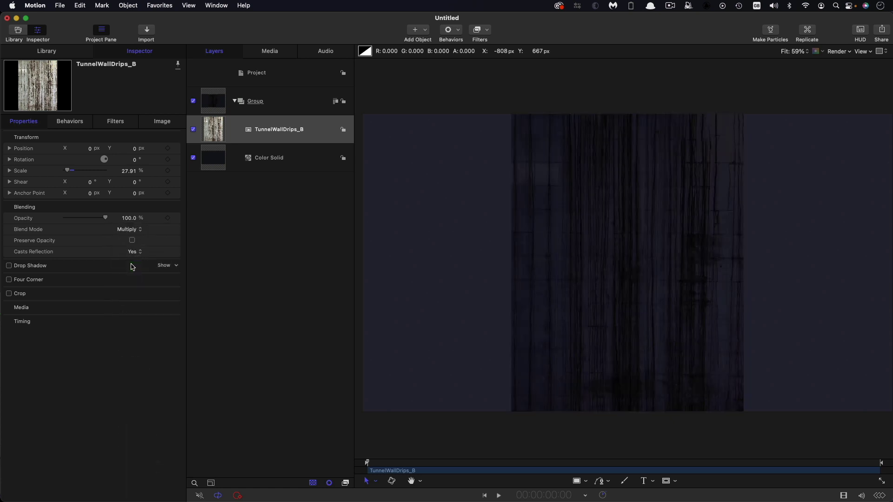
{"action": "left_click", "coordinate": [128, 172]}
{"action": "type", "text": "0"}
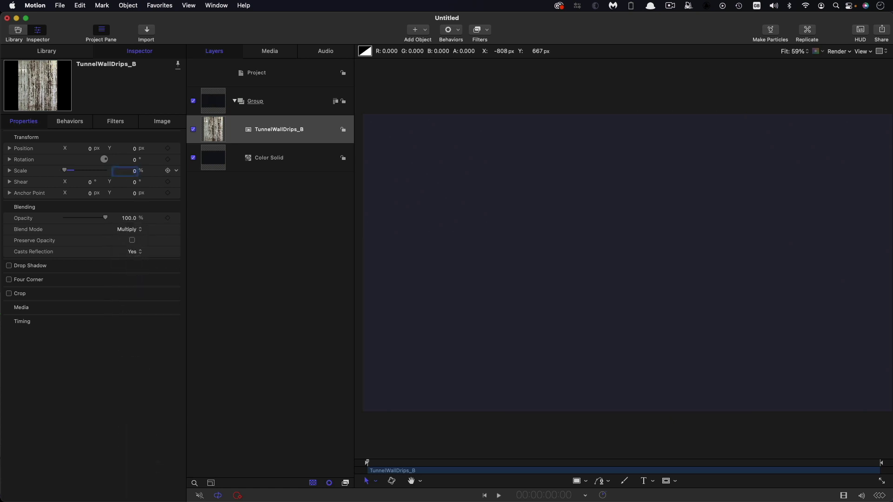
Step: Add a Ramp behavior to the image's scale, from 75 to 100
{"action": "left_click", "coordinate": [176, 171]}
{"action": "mouse_move", "coordinate": [199, 271]}
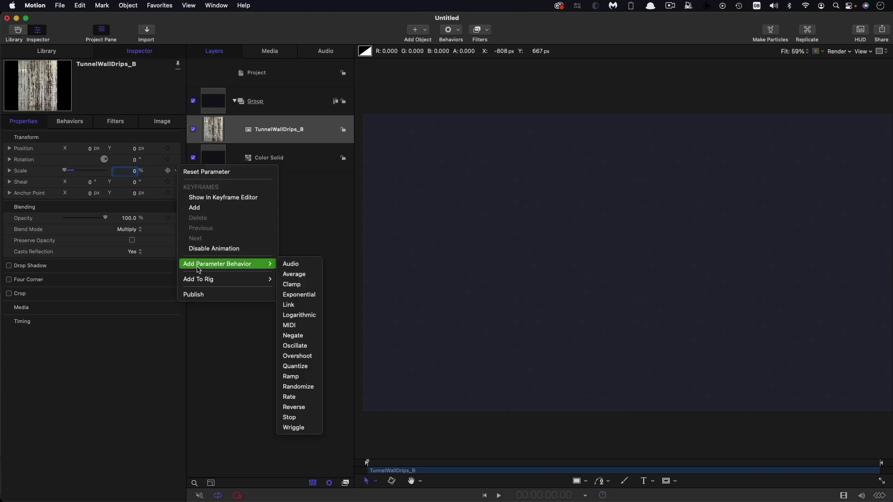
{"action": "left_click", "coordinate": [308, 381]}
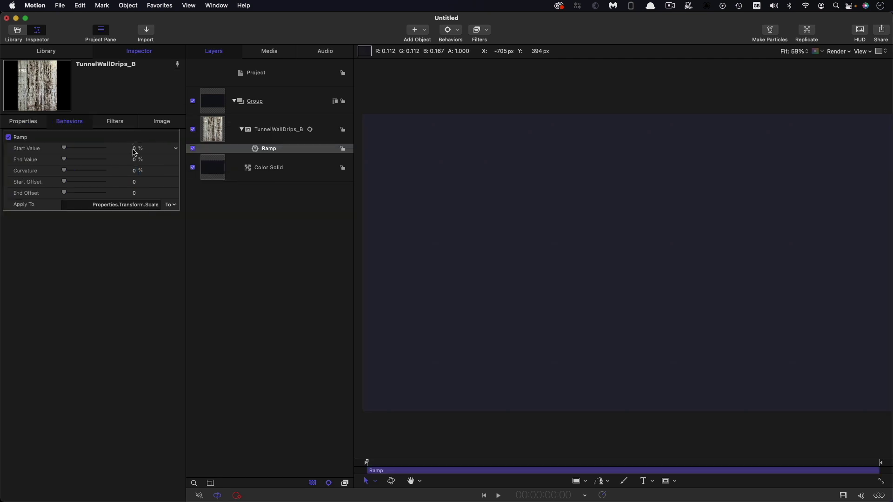
{"action": "type", "text": "75"}
{"action": "key", "text": "Tab"}
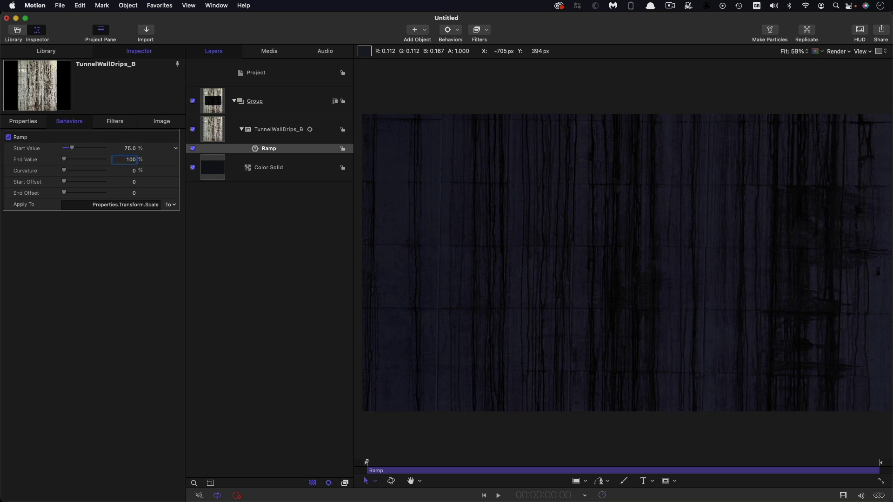
{"action": "key", "text": "Return"}
Step: Apply the Polar distortion filter to the tunnel image
{"action": "left_click", "coordinate": [486, 30]}
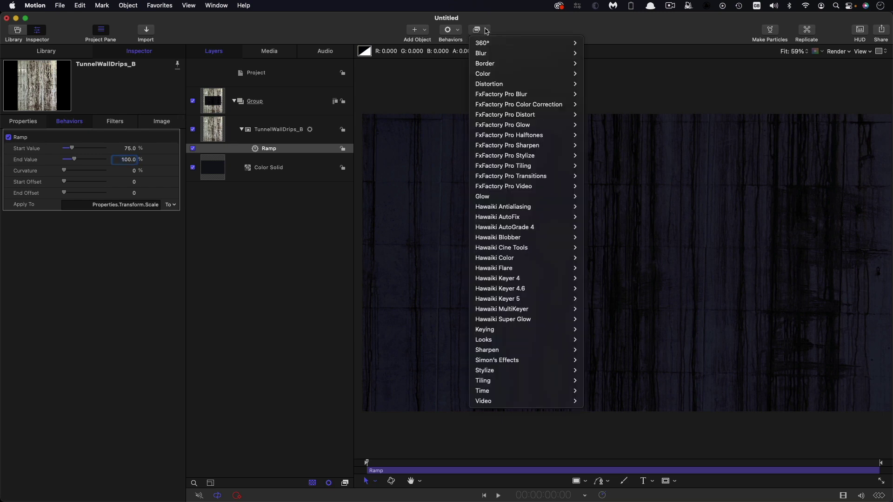
{"action": "mouse_move", "coordinate": [497, 89]}
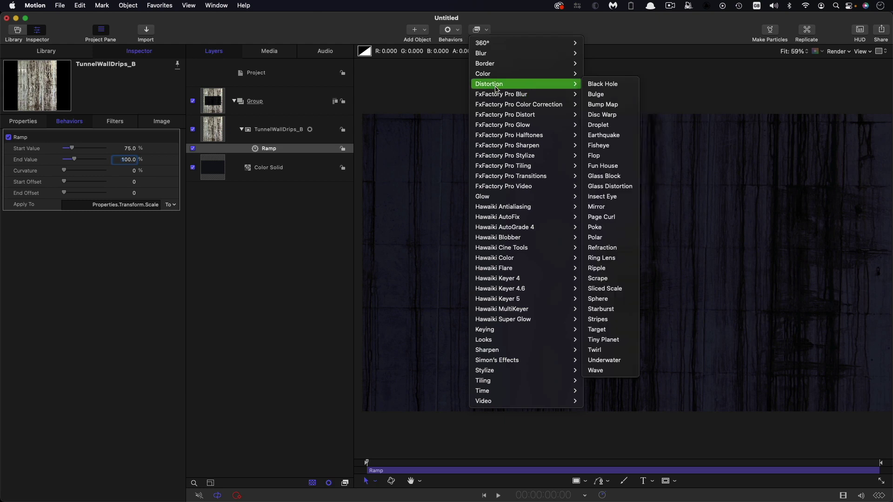
{"action": "left_click", "coordinate": [618, 240]}
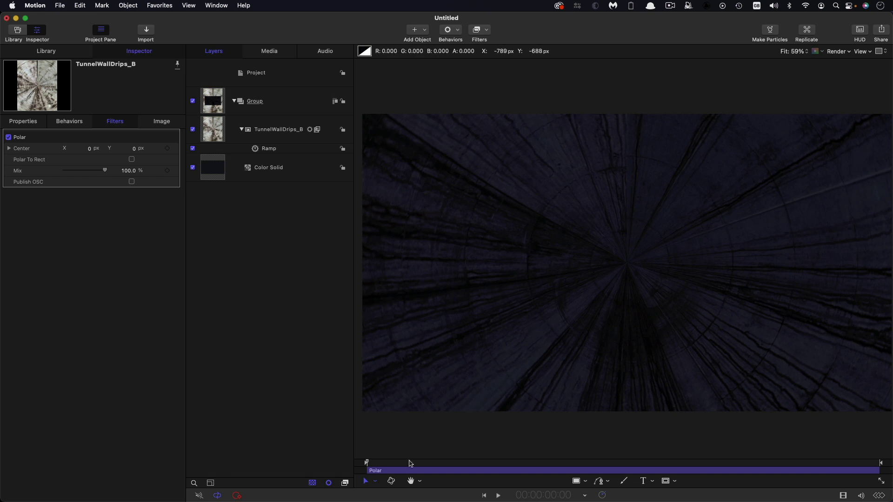
Step: Add a Rate behavior spinning the image's rotation at -6.18°
{"action": "left_click", "coordinate": [497, 463]}
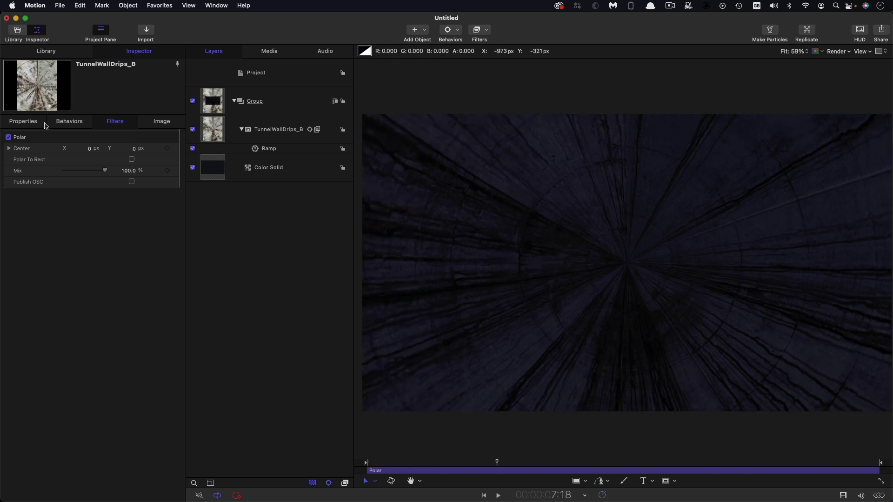
{"action": "left_click", "coordinate": [22, 123]}
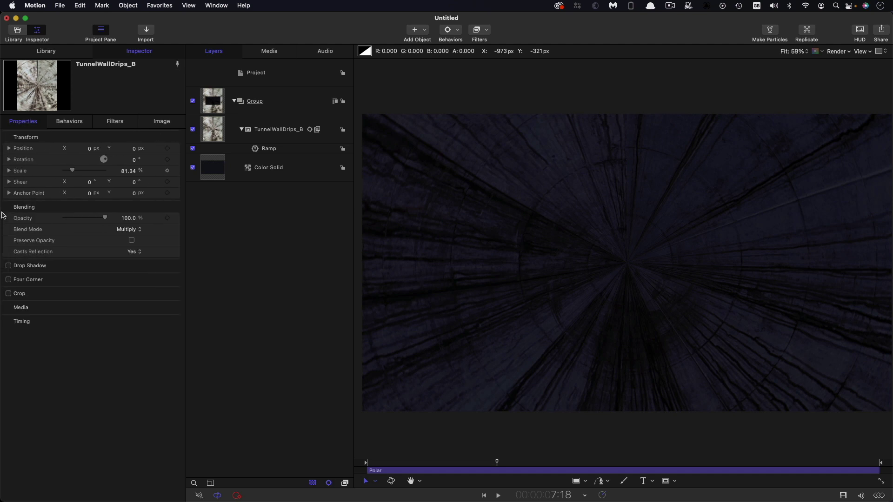
{"action": "left_click", "coordinate": [176, 159]}
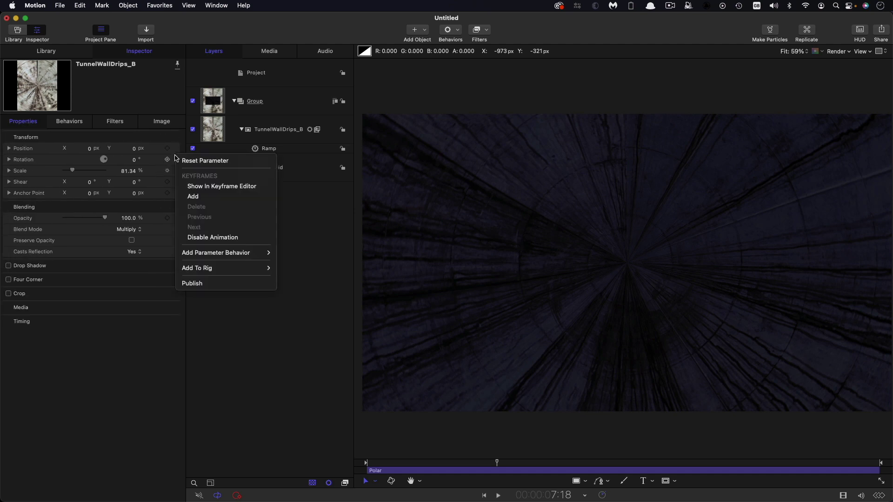
{"action": "mouse_move", "coordinate": [205, 252]}
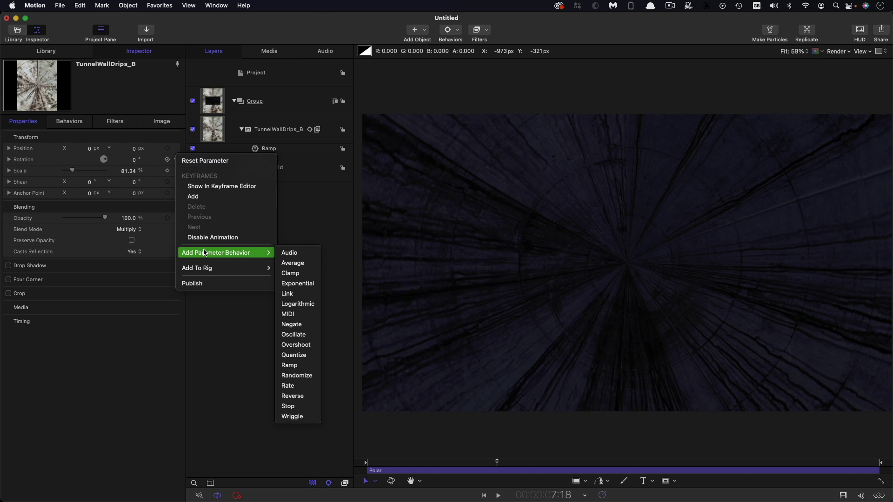
{"action": "left_click", "coordinate": [288, 386]}
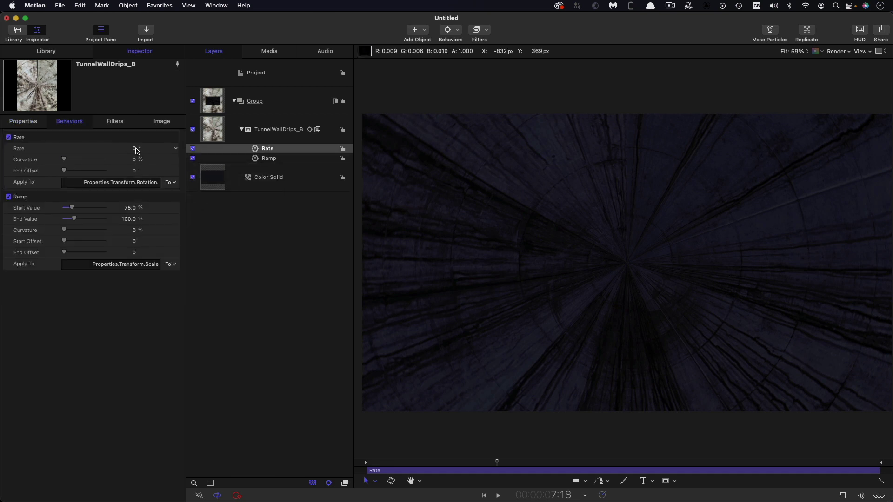
{"action": "left_click", "coordinate": [135, 149]}
{"action": "type", "text": "-6.18"}
{"action": "key", "text": "Return"}
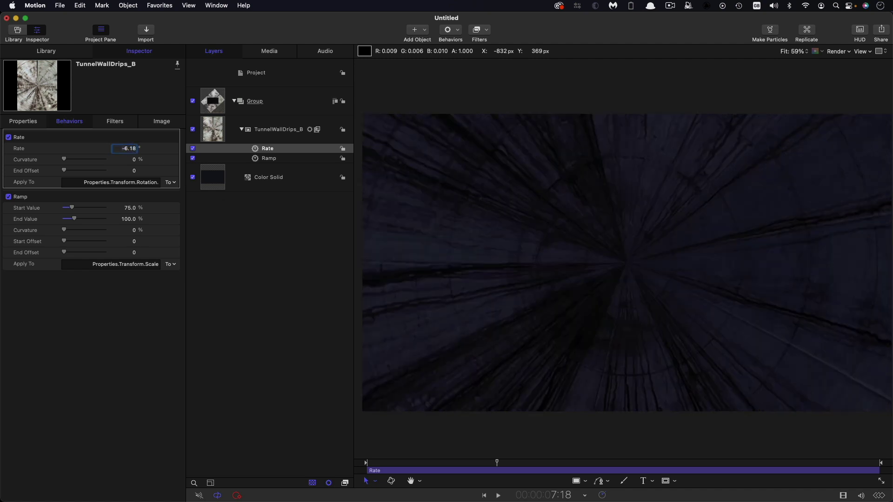
Step: Play the animation from near the start to preview, then stop playback
{"action": "key", "text": "space"}
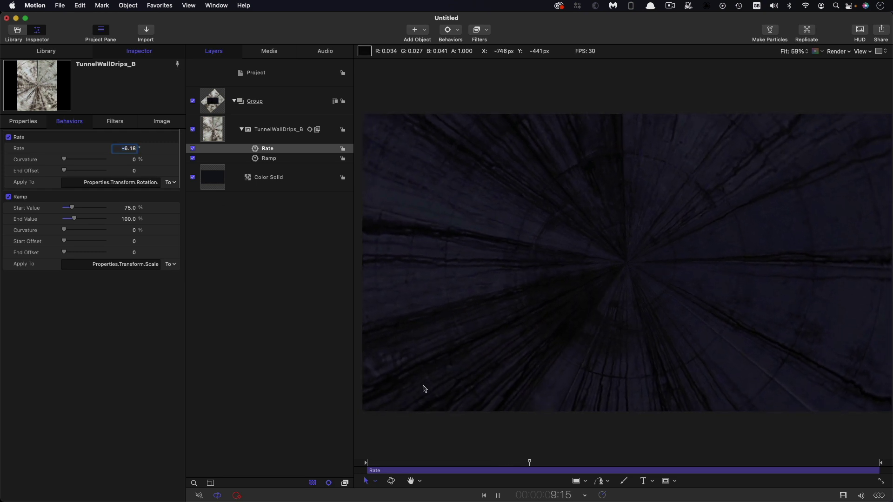
{"action": "left_click", "coordinate": [407, 463]}
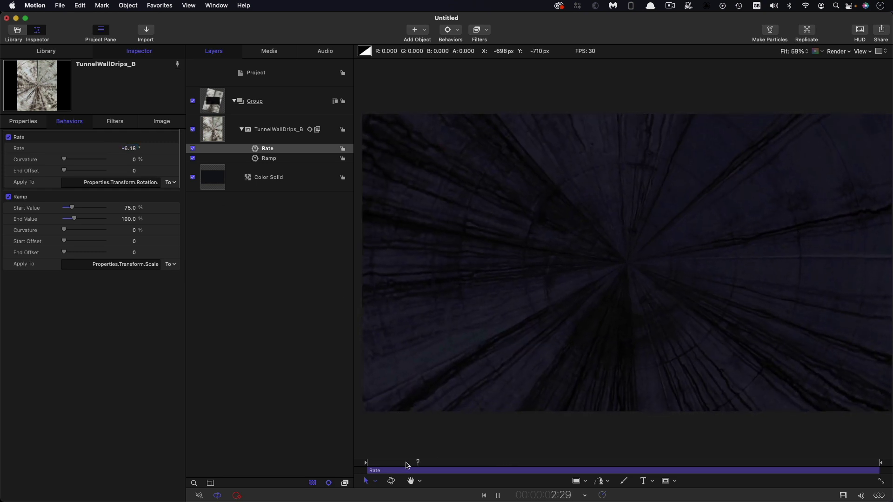
{"action": "key", "text": "space"}
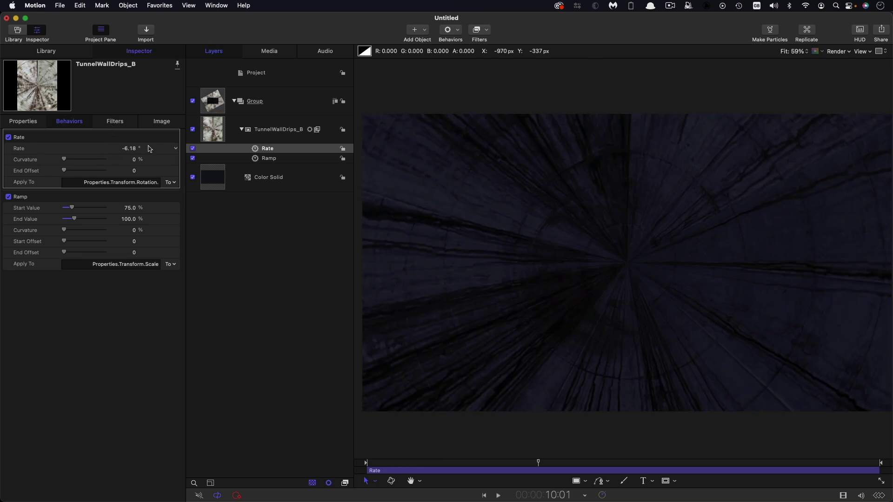
Step: Create a new empty group, Group 1
{"action": "left_click", "coordinate": [290, 73]}
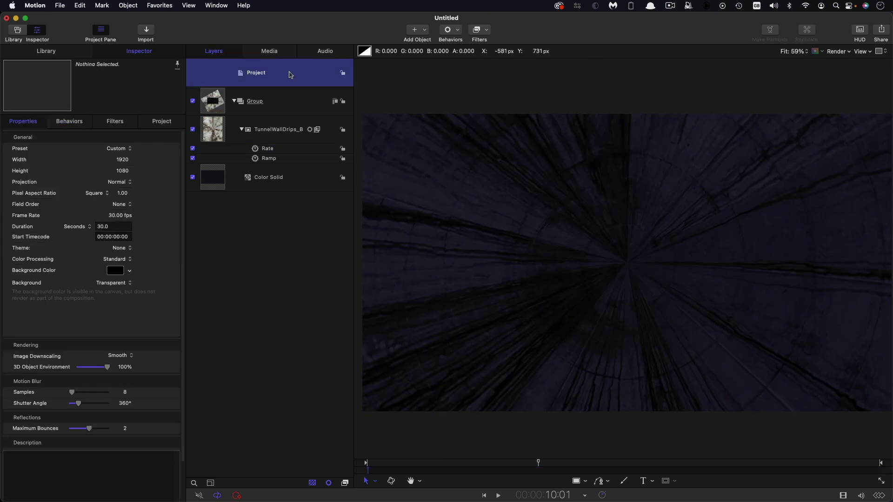
{"action": "left_click", "coordinate": [129, 6]}
{"action": "left_click", "coordinate": [133, 20]}
Step: Draw a small white circle and reset its position to the canvas centre
{"action": "left_click", "coordinate": [582, 481]}
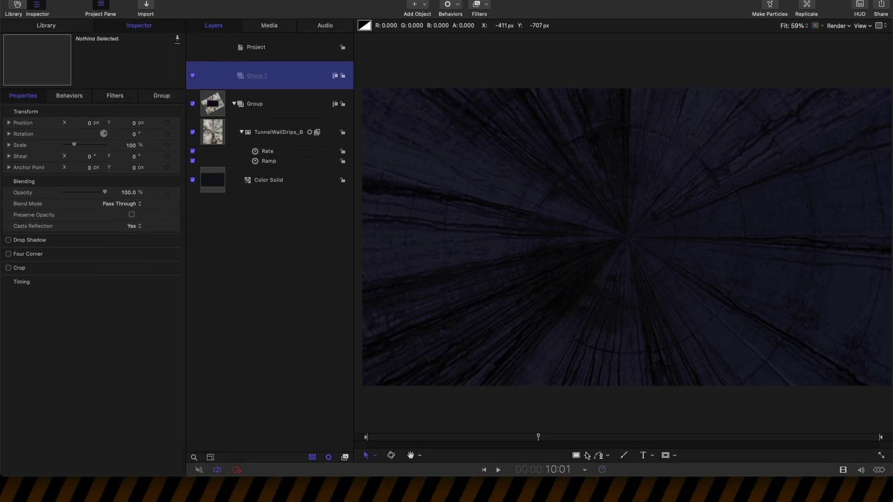
{"action": "left_click", "coordinate": [594, 481]}
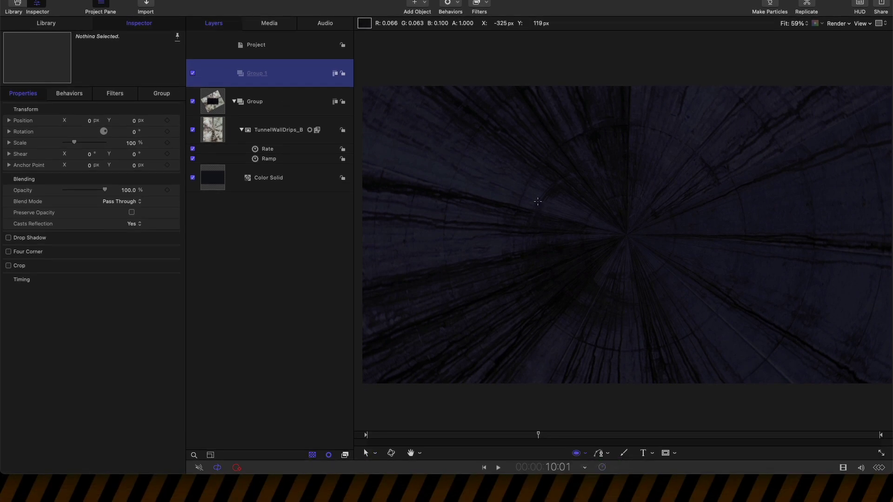
{"action": "left_click", "coordinate": [536, 198]}
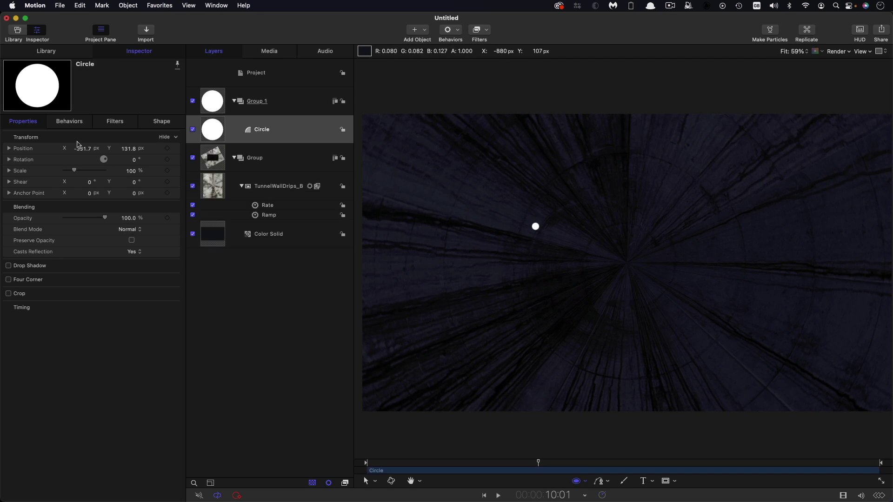
{"action": "right_click", "coordinate": [74, 135]}
{"action": "left_click", "coordinate": [82, 139]}
Step: Shrink the circle's radius to 3 and give its fill a feather of 2.0
{"action": "left_click", "coordinate": [163, 122]}
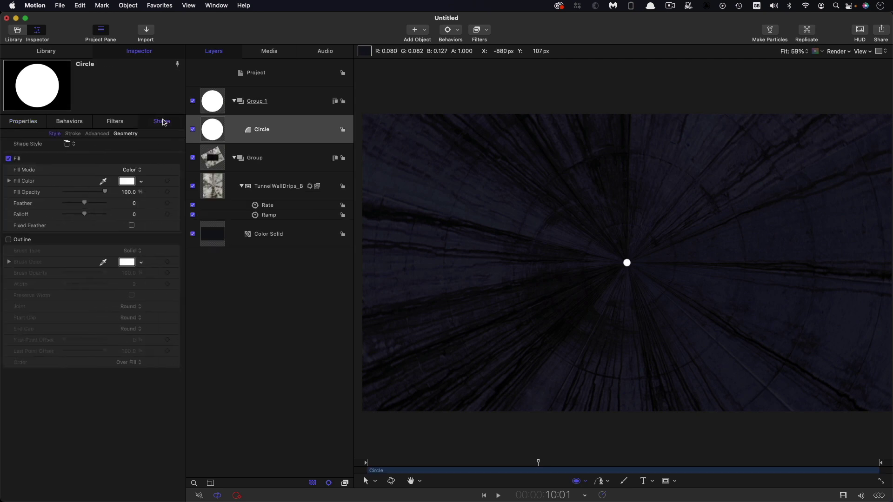
{"action": "left_click", "coordinate": [125, 134]}
{"action": "left_click", "coordinate": [128, 168]}
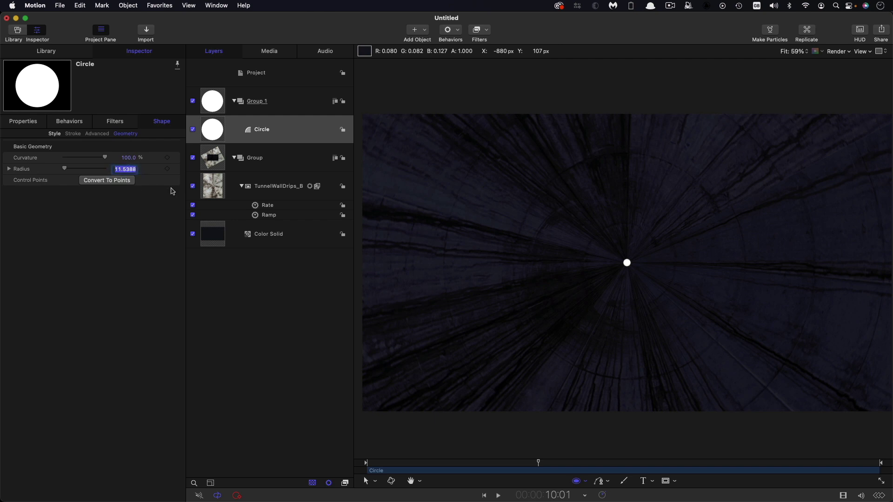
{"action": "type", "text": "5"}
{"action": "key", "text": "Return"}
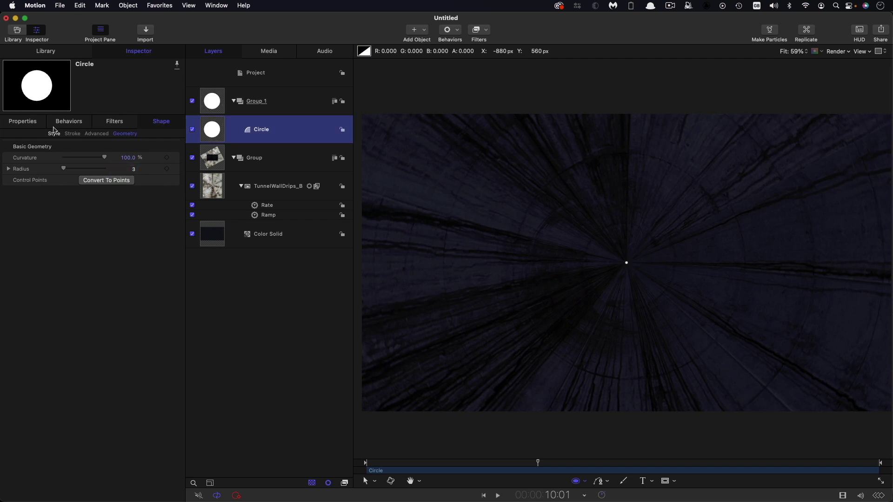
{"action": "left_click", "coordinate": [53, 134]}
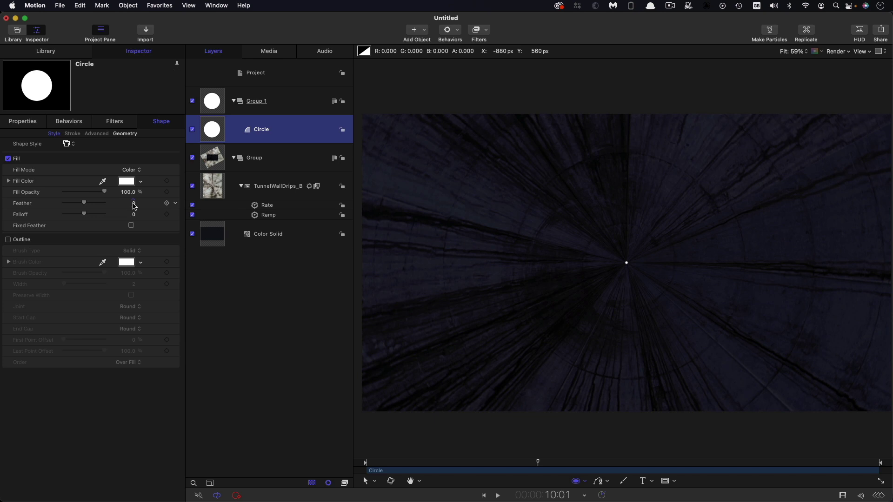
{"action": "left_click", "coordinate": [134, 205]}
{"action": "type", "text": "2"}
{"action": "key", "text": "Return"}
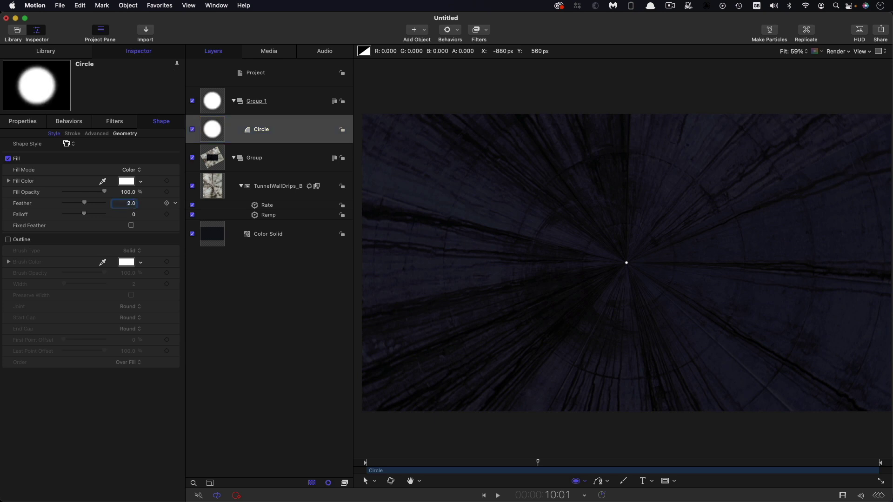
{"action": "left_click", "coordinate": [130, 5]}
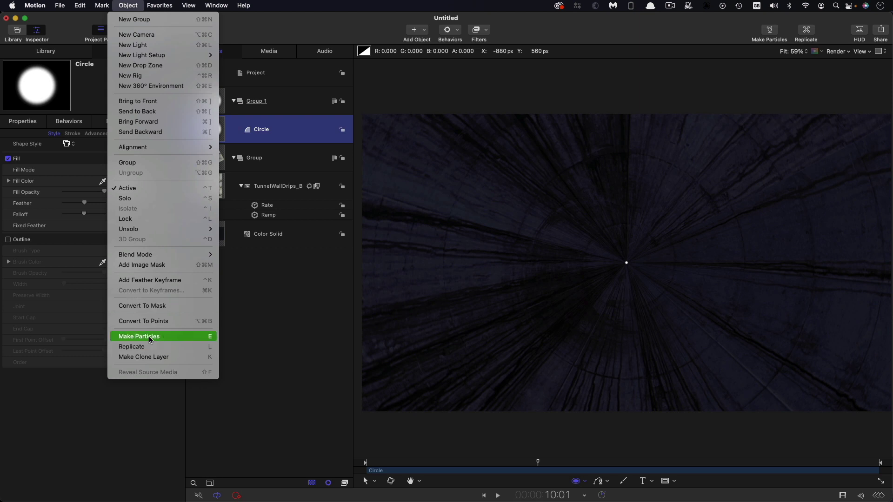
Step: Turn the circle into a particle emitter with an emission range of 0°
{"action": "left_click", "coordinate": [413, 299]}
{"action": "key", "text": "e"}
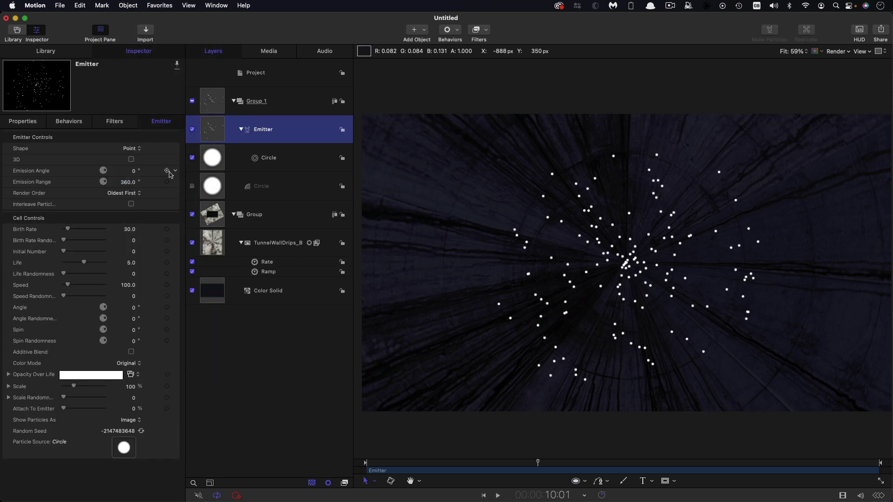
{"action": "left_click", "coordinate": [127, 182]}
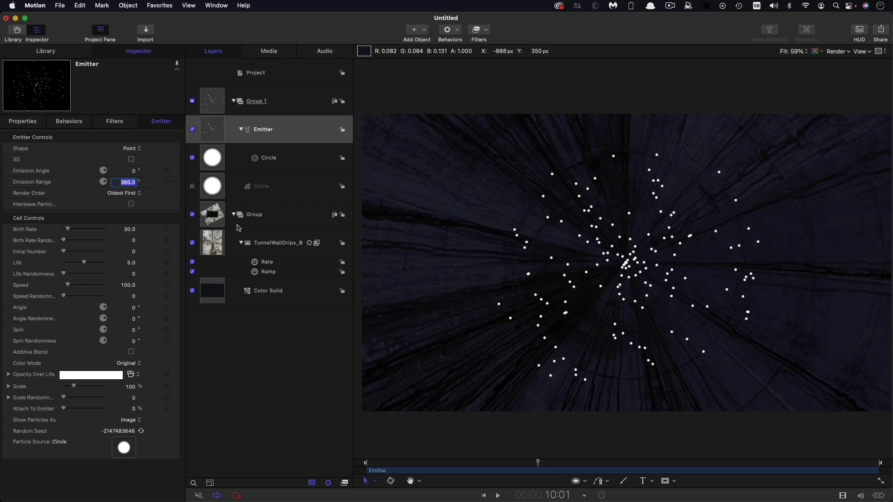
{"action": "type", "text": "0"}
{"action": "key", "text": "Return"}
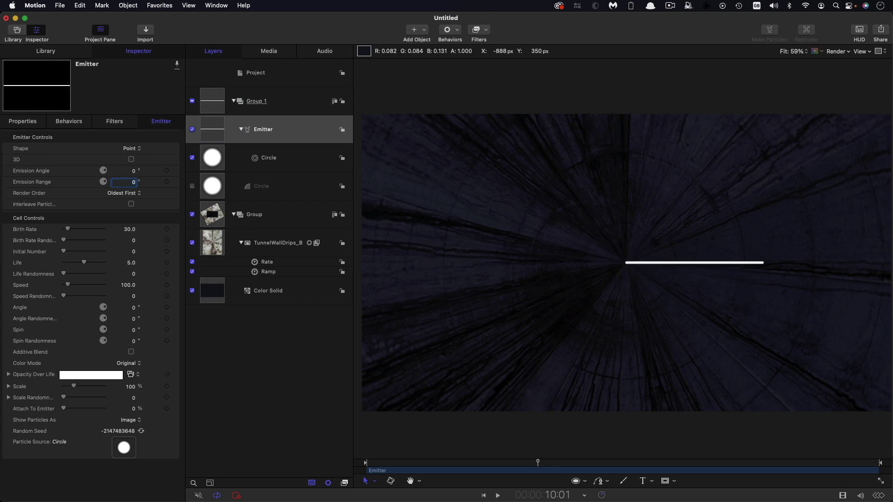
{"action": "left_click_drag", "start_coordinate": [548, 461], "coordinate": [504, 460]}
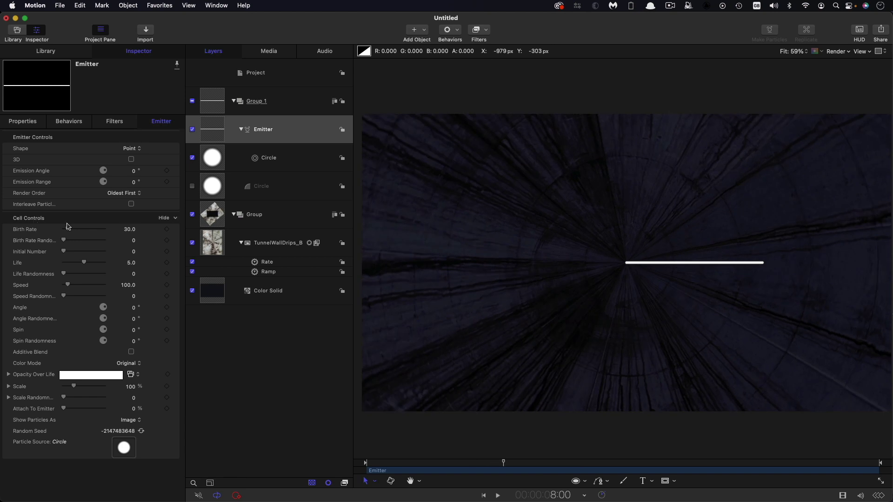
Step: Set birth rate 100, life 6.5, speed 150, speed randomness 2, and enable additive blend
{"action": "left_click", "coordinate": [132, 229]}
{"action": "type", "text": "1"}
{"action": "key", "text": "Tab"}
{"action": "key", "text": "Tab"}
{"action": "key", "text": "Tab"}
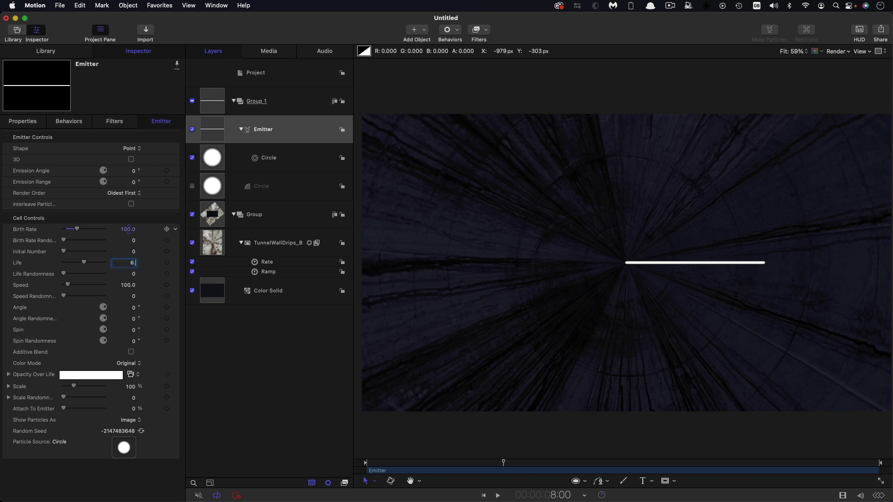
{"action": "key", "text": "Tab"}
{"action": "key", "text": "Tab"}
{"action": "type", "text": "15"}
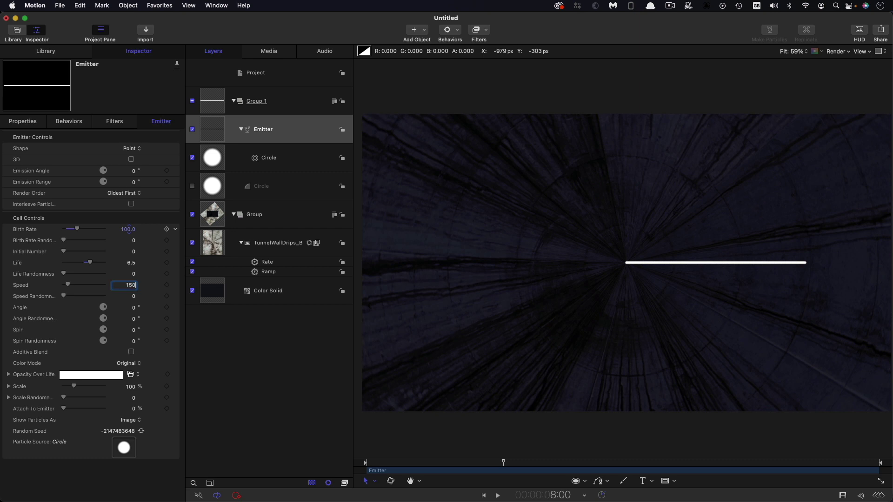
{"action": "key", "text": "Tab"}
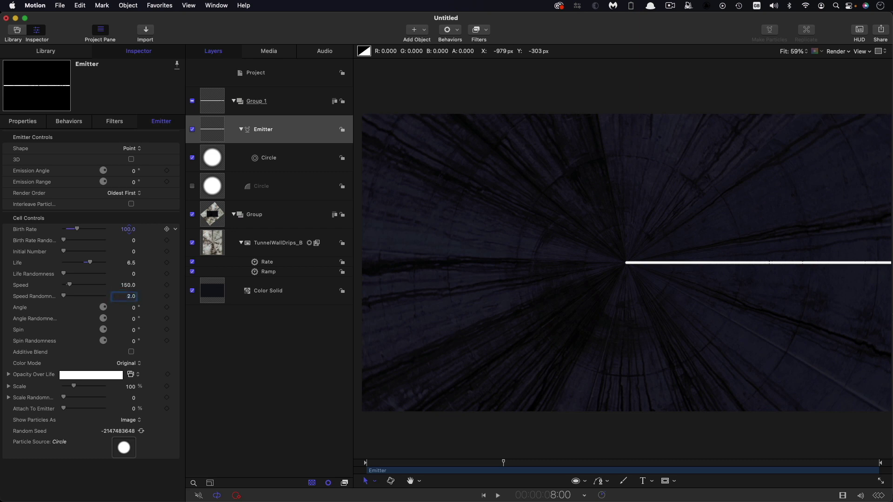
{"action": "left_click", "coordinate": [446, 463]}
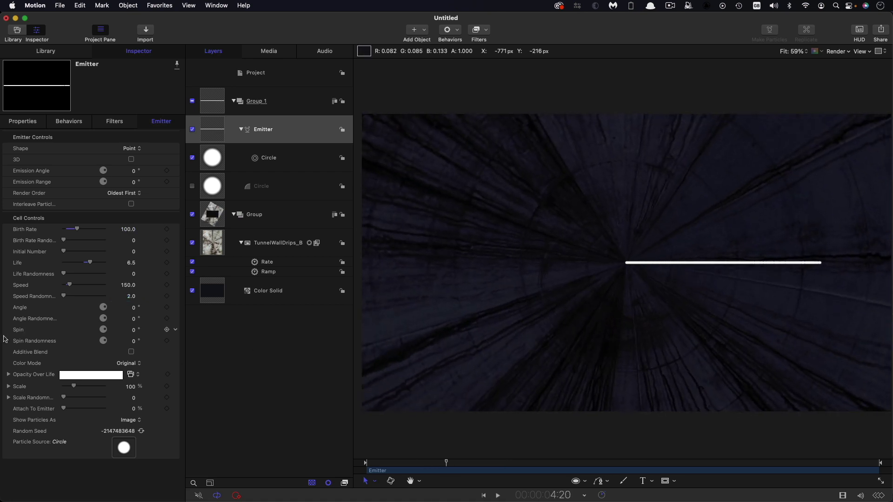
{"action": "left_click", "coordinate": [132, 352]}
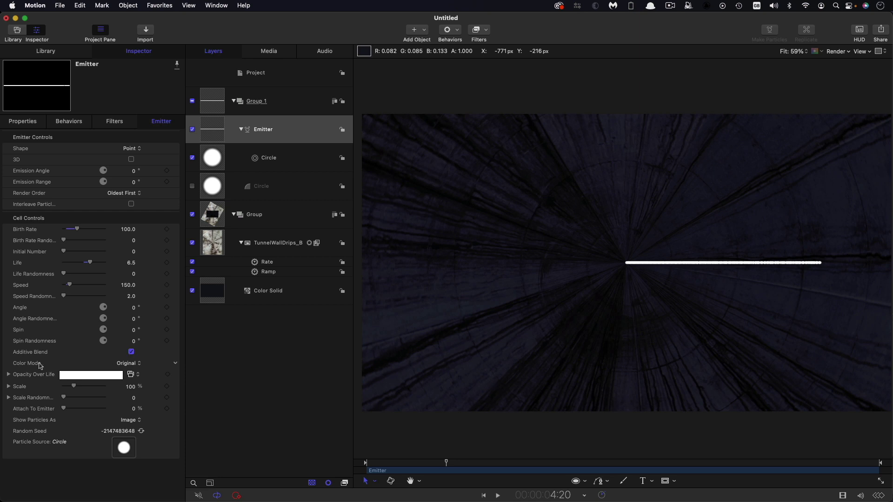
Step: Colour particles over life from pure white to a lighter blue at 62% saturation
{"action": "left_click", "coordinate": [124, 364]}
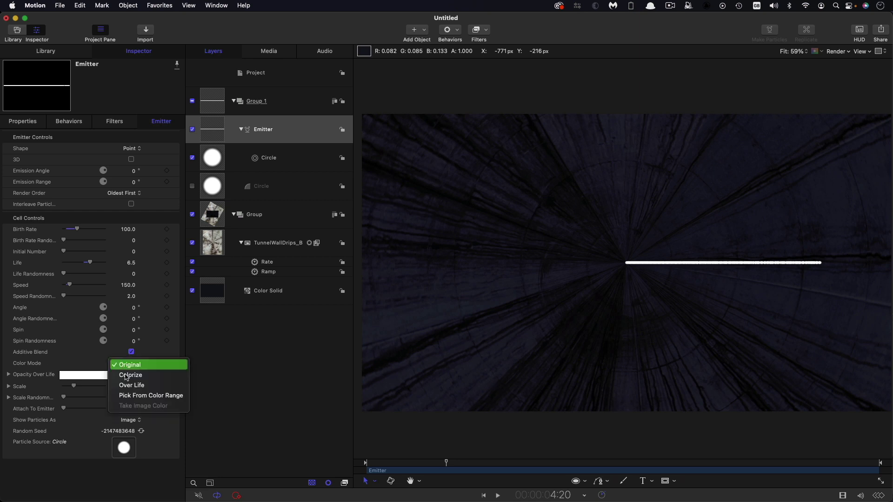
{"action": "left_click", "coordinate": [131, 385]}
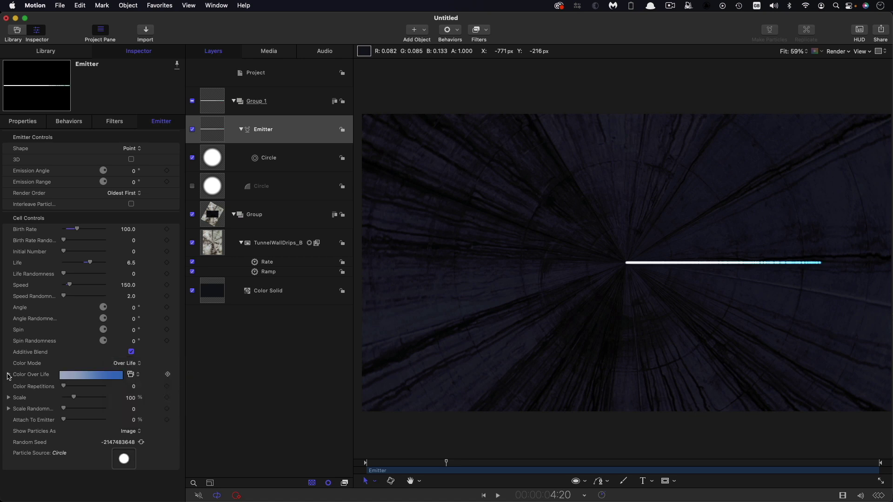
{"action": "left_click", "coordinate": [9, 375]}
{"action": "scroll", "coordinate": [6, 359], "scroll_direction": "down", "scroll_amount": 3}
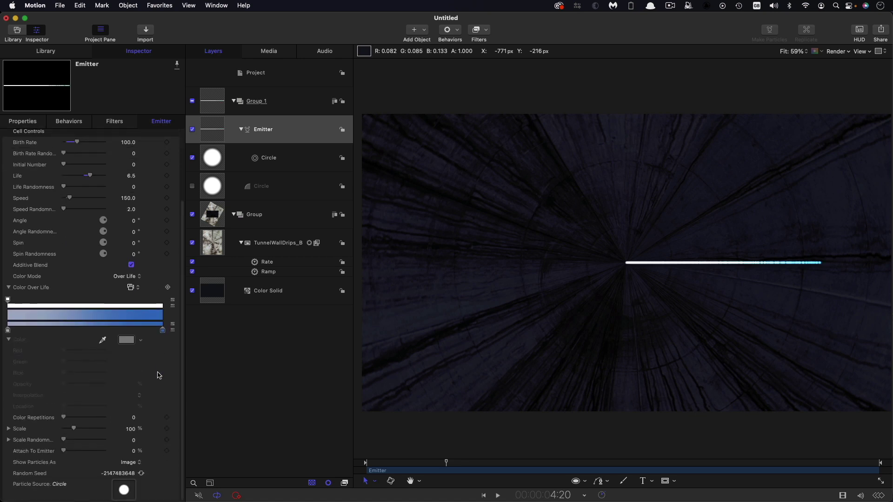
{"action": "left_click", "coordinate": [7, 332]}
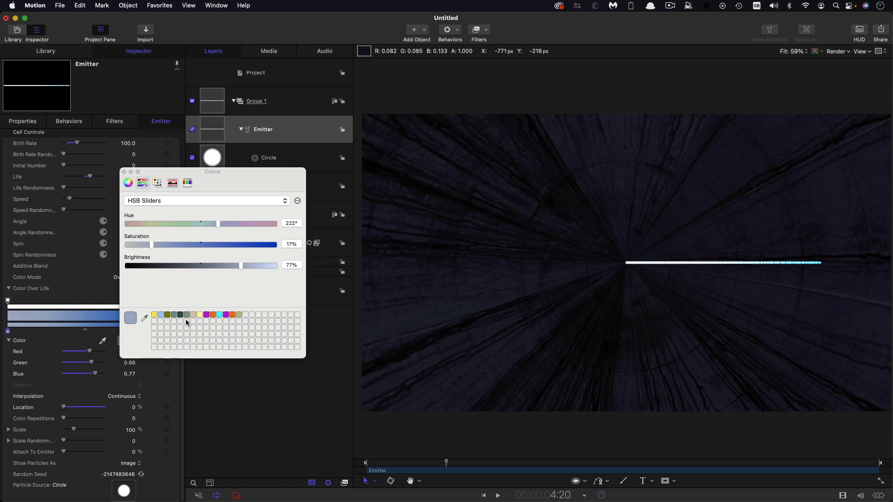
{"action": "left_click_drag", "start_coordinate": [268, 268], "coordinate": [278, 266]}
{"action": "left_click_drag", "start_coordinate": [150, 245], "coordinate": [123, 245]}
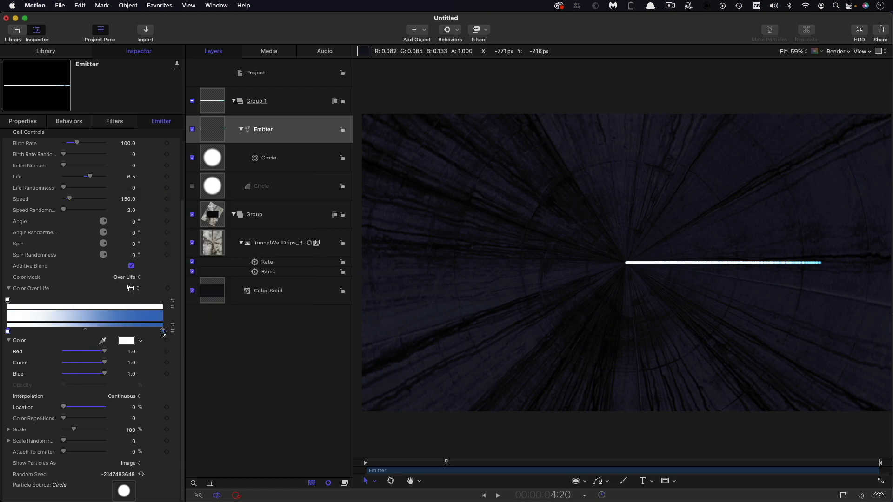
{"action": "left_click", "coordinate": [163, 331]}
{"action": "left_click", "coordinate": [127, 341]}
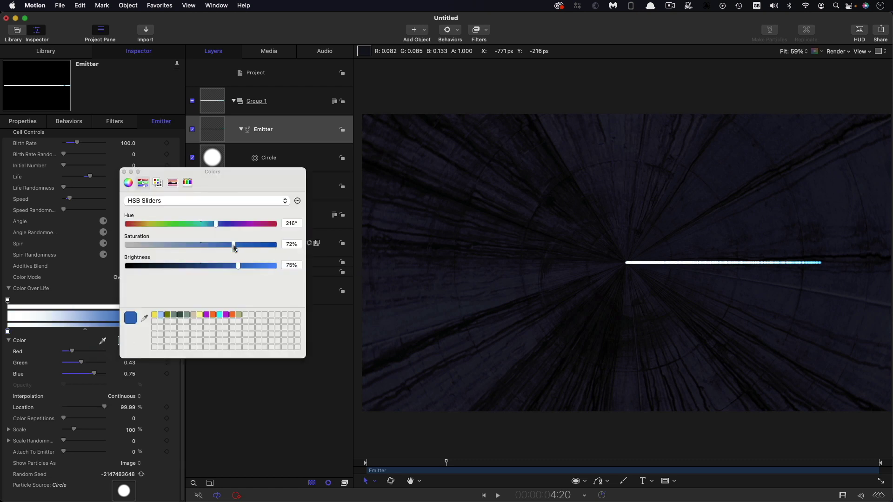
{"action": "left_click_drag", "start_coordinate": [234, 244], "coordinate": [248, 266]}
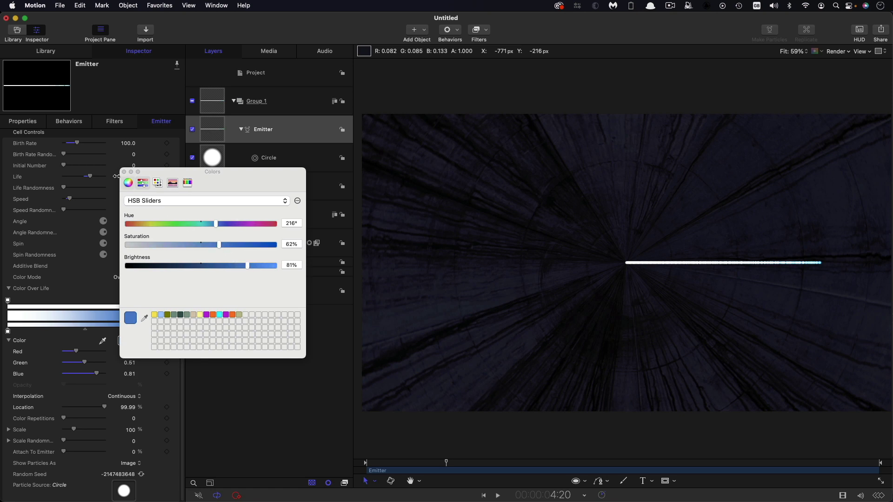
{"action": "left_click", "coordinate": [106, 358]}
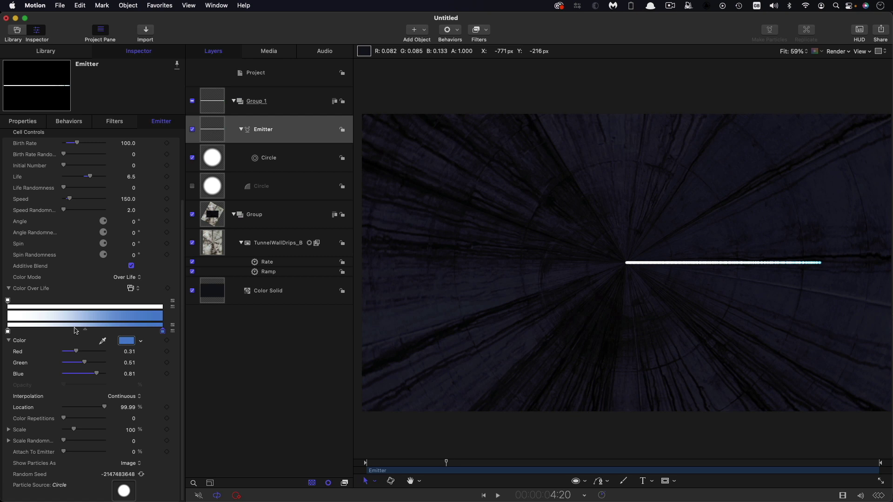
Step: Add an end-of-gradient opacity point at 0 so particles fade out
{"action": "left_click", "coordinate": [139, 307]}
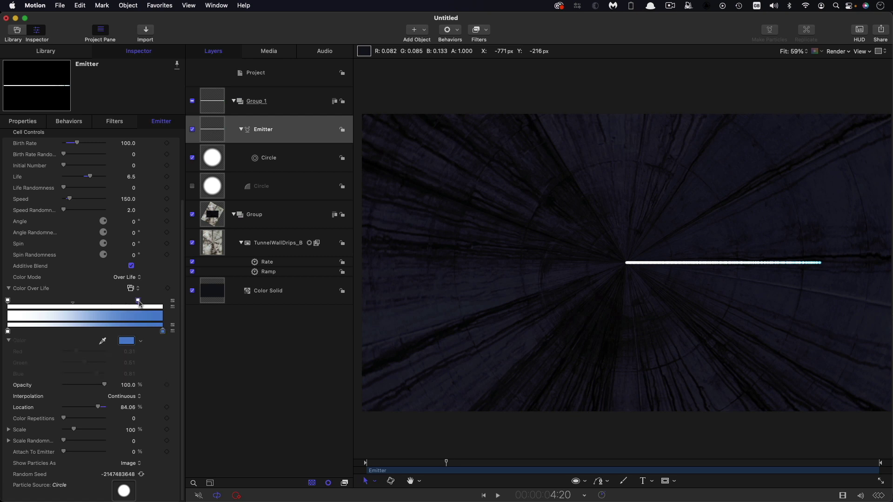
{"action": "left_click_drag", "start_coordinate": [138, 303], "coordinate": [169, 306]}
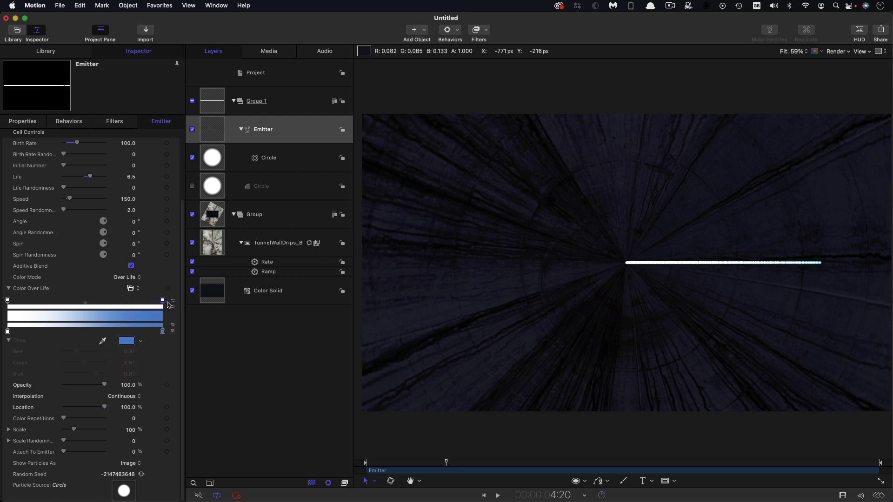
{"action": "left_click", "coordinate": [131, 384]}
{"action": "type", "text": "0"}
{"action": "key", "text": "Return"}
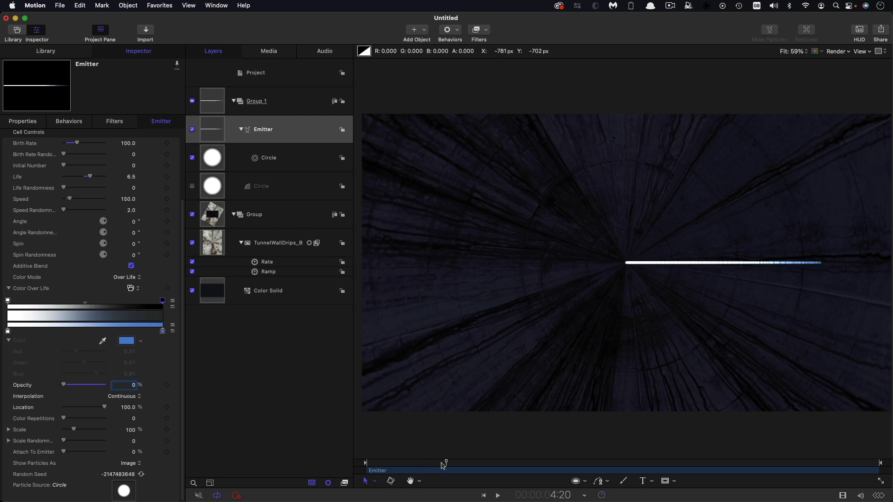
{"action": "mouse_move", "coordinate": [446, 463]}
{"action": "left_mouse_down"}
{"action": "mouse_move", "coordinate": [534, 463]}
{"action": "mouse_move", "coordinate": [453, 463]}
{"action": "left_mouse_up"}
Step: Set the particle scale to 50% with scale randomness 10
{"action": "scroll", "coordinate": [138, 432], "scroll_direction": "down", "scroll_amount": 1}
{"action": "scroll", "coordinate": [138, 433], "scroll_direction": "up", "scroll_amount": 1}
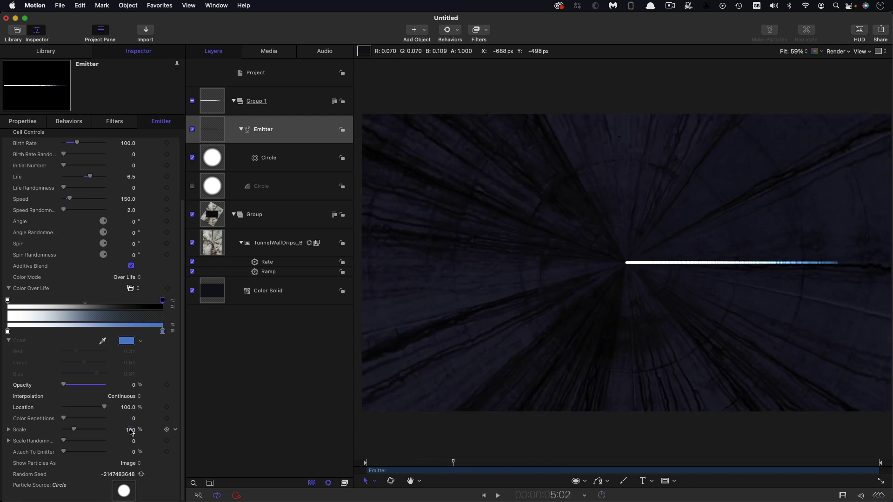
{"action": "left_click", "coordinate": [134, 430]}
{"action": "type", "text": "50"}
{"action": "key", "text": "Return"}
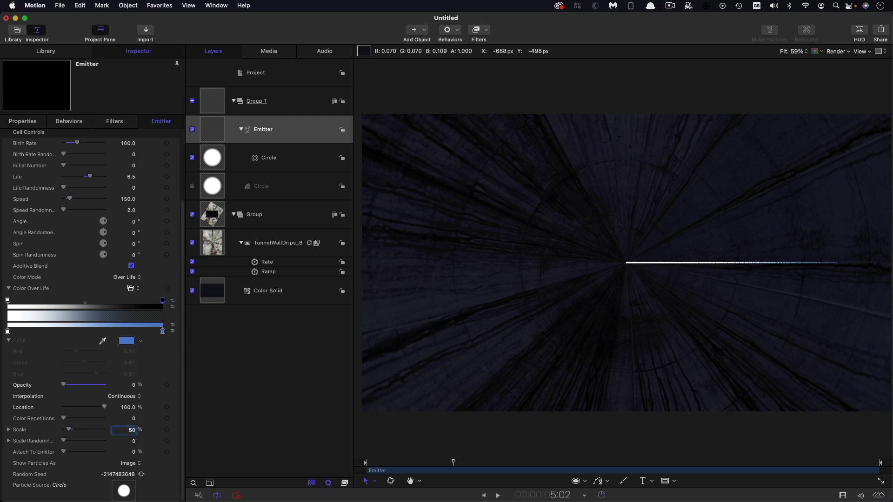
{"action": "left_click", "coordinate": [134, 441]}
{"action": "type", "text": "10"}
{"action": "key", "text": "Return"}
Step: Add a Scale Over Life behavior to the emitter with a Custom increment type
{"action": "left_click", "coordinate": [458, 31]}
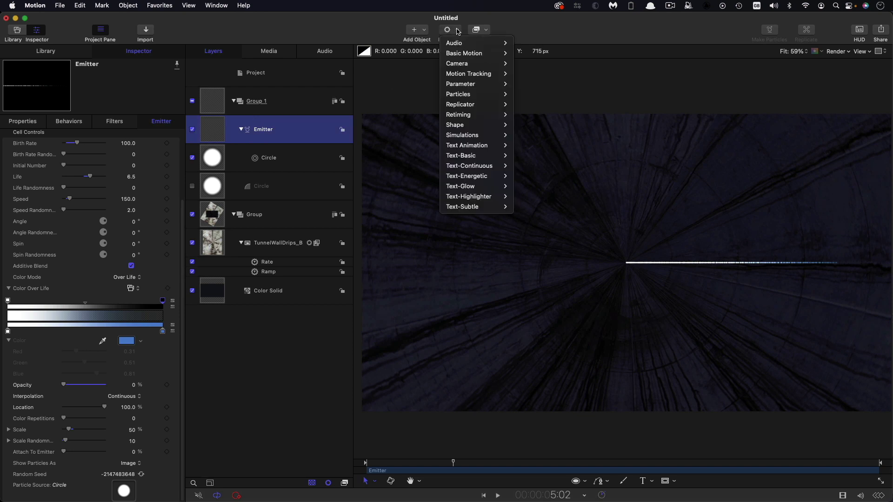
{"action": "mouse_move", "coordinate": [476, 112]}
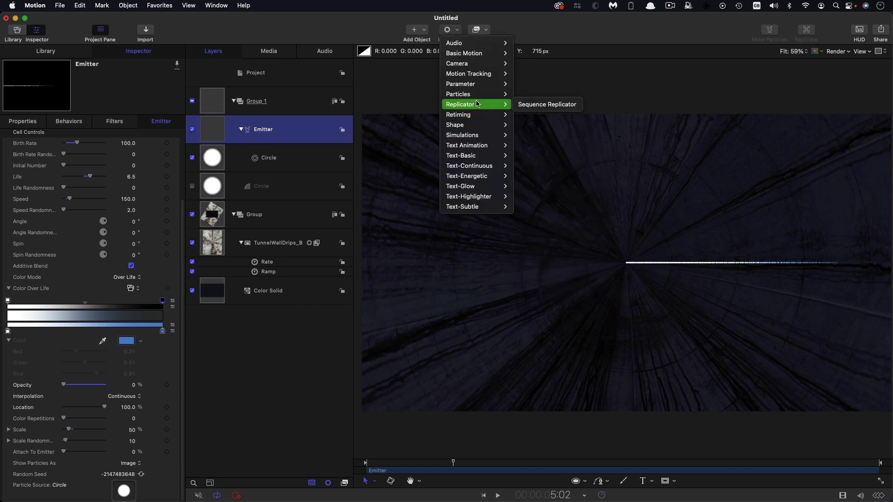
{"action": "mouse_move", "coordinate": [474, 94]}
{"action": "left_click", "coordinate": [530, 95]}
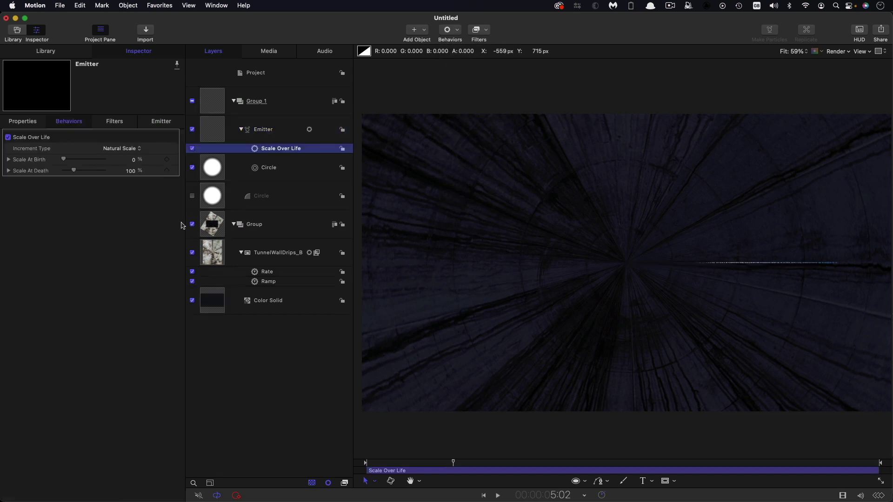
{"action": "left_click", "coordinate": [132, 149]}
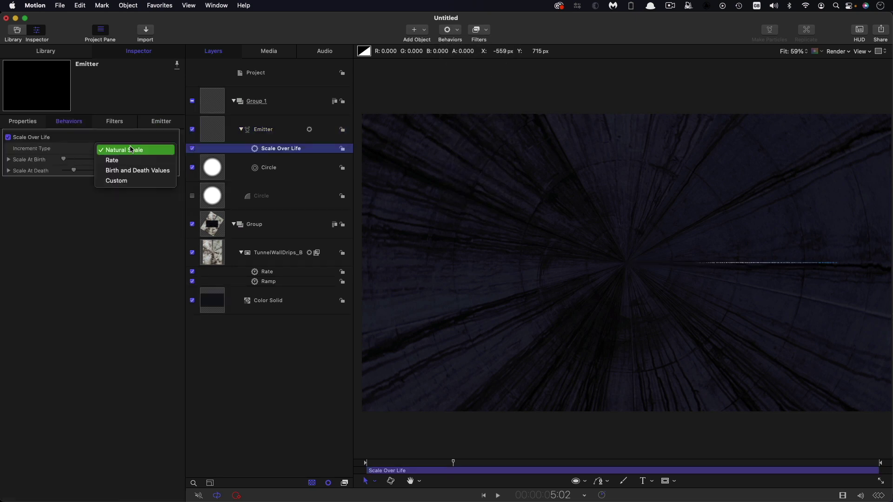
{"action": "left_click", "coordinate": [121, 181]}
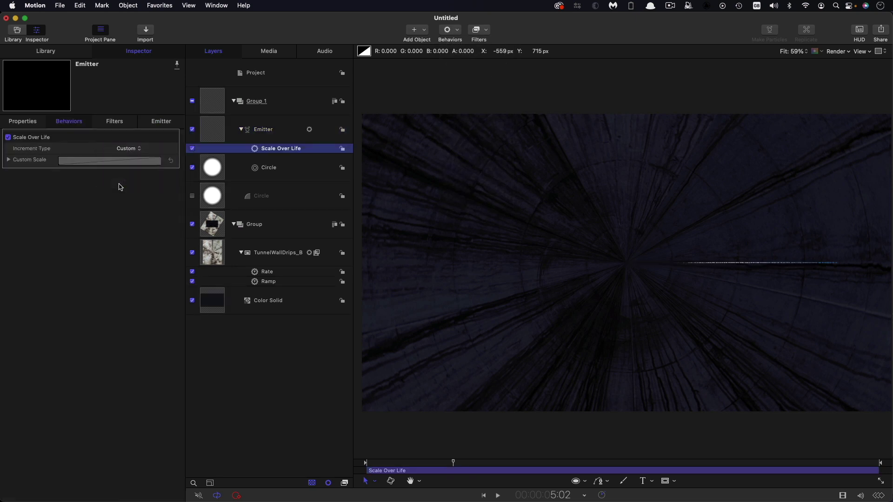
{"action": "left_click", "coordinate": [8, 160]}
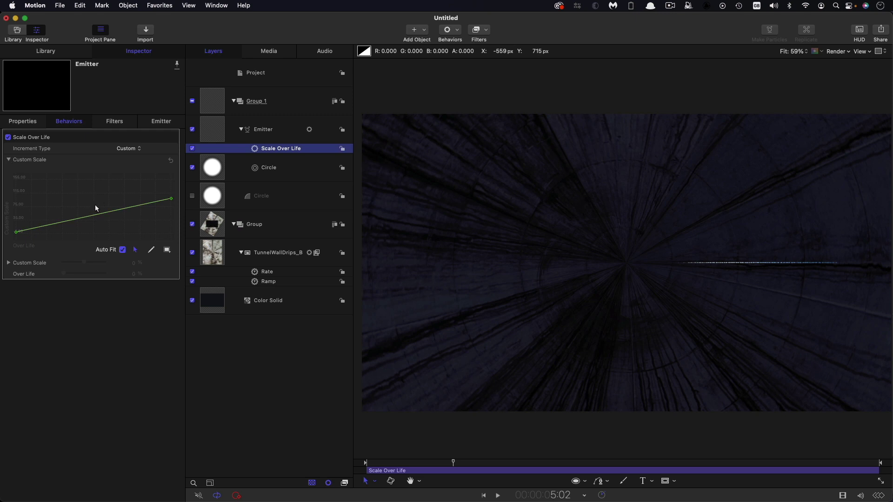
Step: Add a scale curve point at 10% of life with a value of 100
{"action": "double_click", "coordinate": [39, 227]}
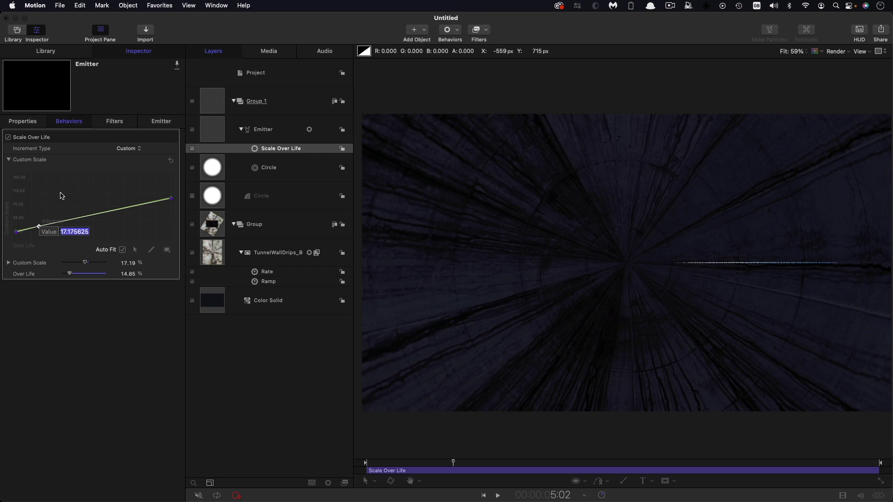
{"action": "key", "text": "Return"}
{"action": "left_click", "coordinate": [125, 273]}
{"action": "left_click", "coordinate": [125, 273]}
{"action": "type", "text": "10"}
{"action": "key", "text": "Return"}
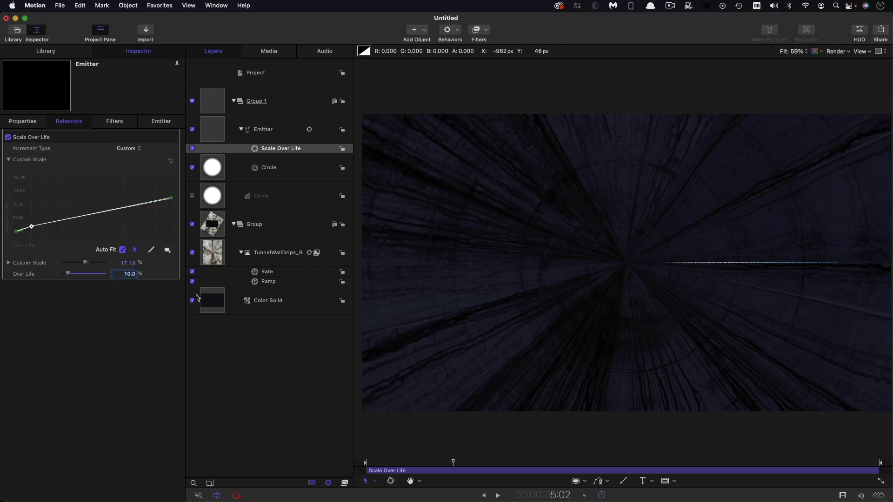
{"action": "left_click", "coordinate": [124, 263]}
{"action": "type", "text": "100"}
{"action": "key", "text": "Return"}
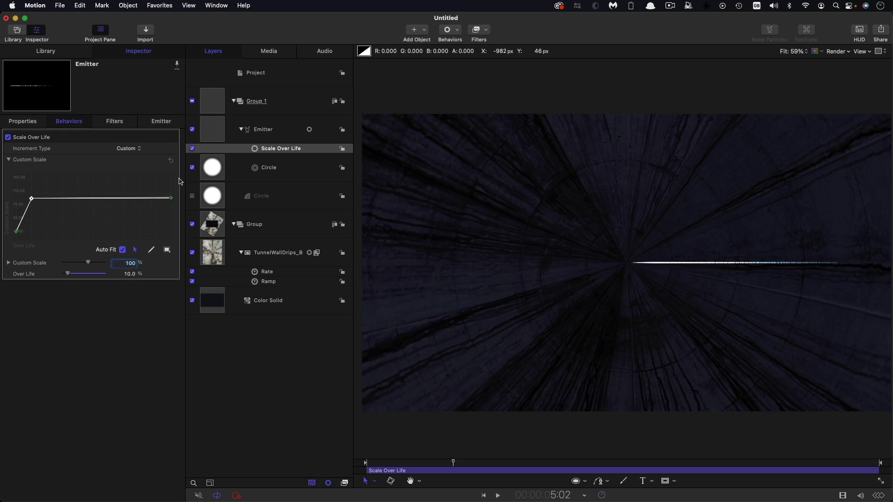
Step: Set the curve's end point to 270% and preview around 11:00
{"action": "left_click", "coordinate": [171, 198]}
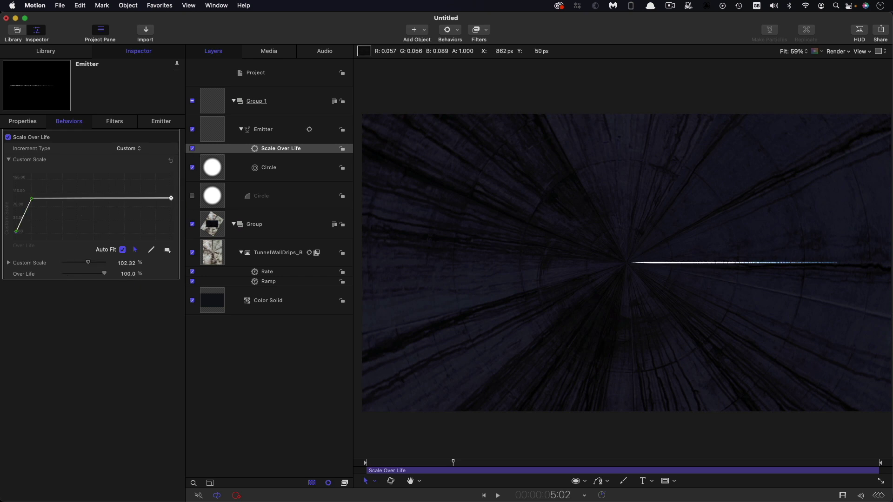
{"action": "left_click", "coordinate": [129, 263]}
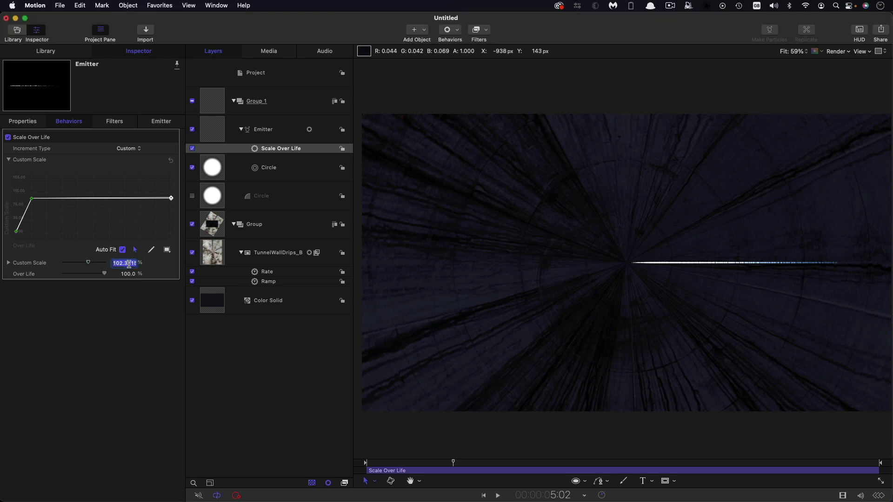
{"action": "type", "text": "270"}
{"action": "key", "text": "Return"}
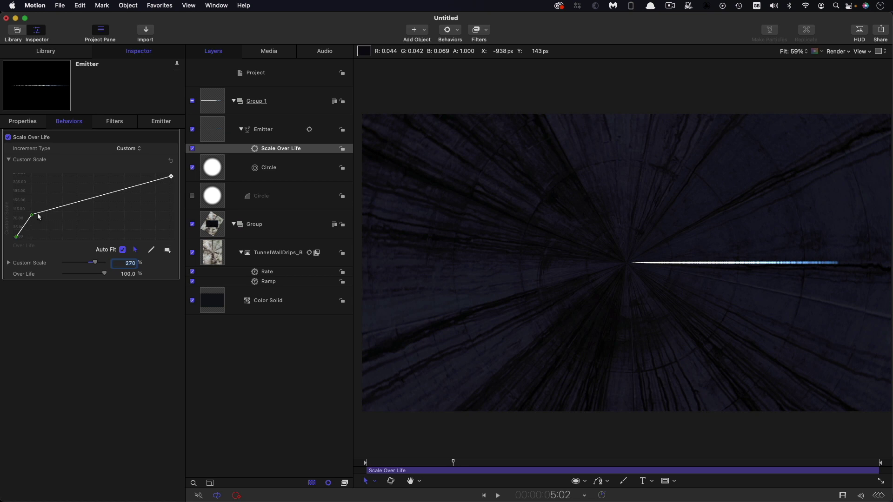
{"action": "left_click", "coordinate": [511, 465]}
{"action": "left_click", "coordinate": [555, 465]}
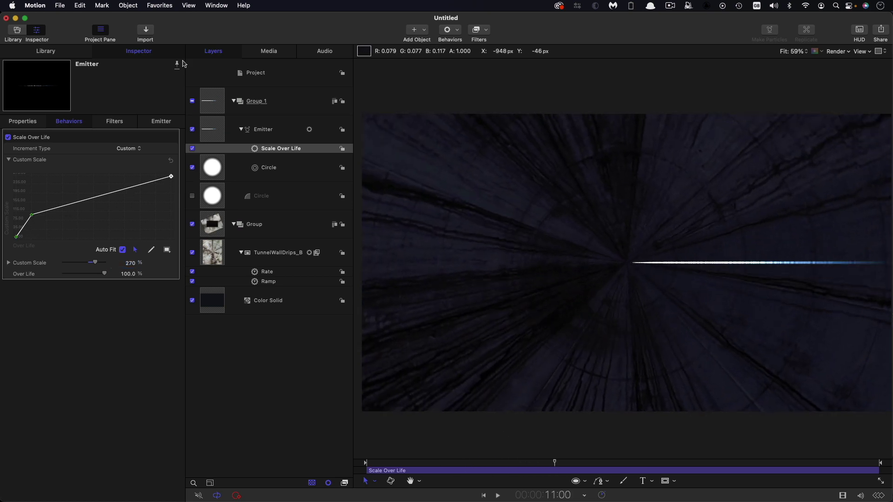
Step: Add a Rate behavior spinning the emitter's rotation at 61.8°, then preview the spiral arc
{"action": "left_click", "coordinate": [217, 136]}
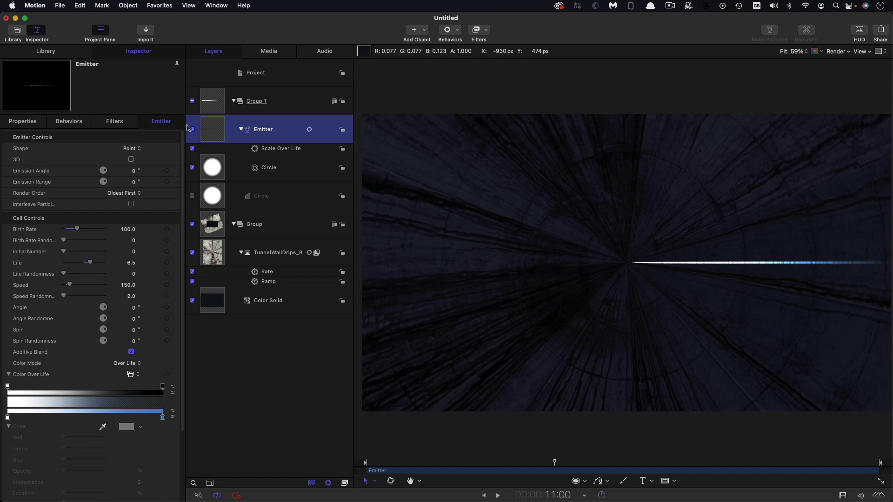
{"action": "left_click", "coordinate": [30, 123]}
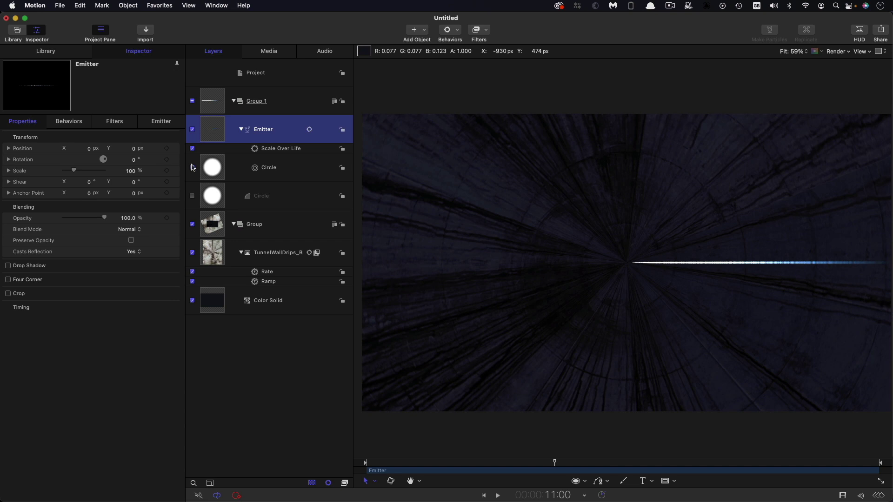
{"action": "left_click", "coordinate": [176, 163]}
{"action": "mouse_move", "coordinate": [224, 262]}
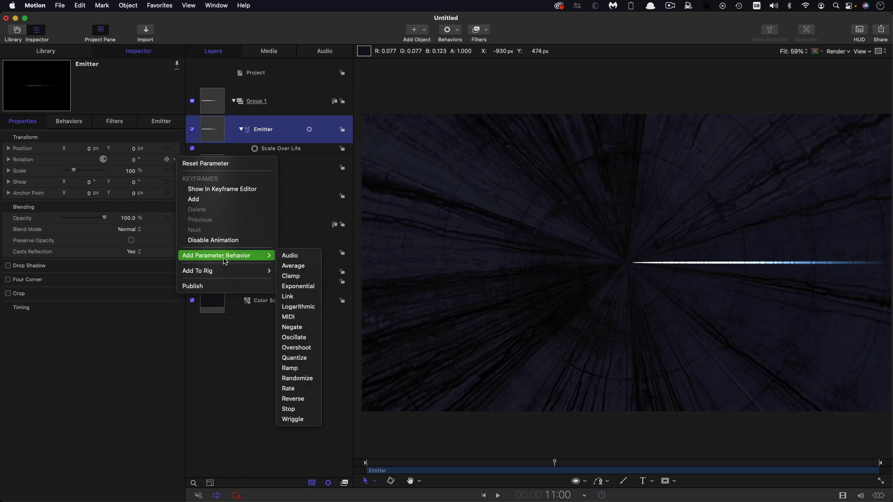
{"action": "left_click", "coordinate": [297, 389]}
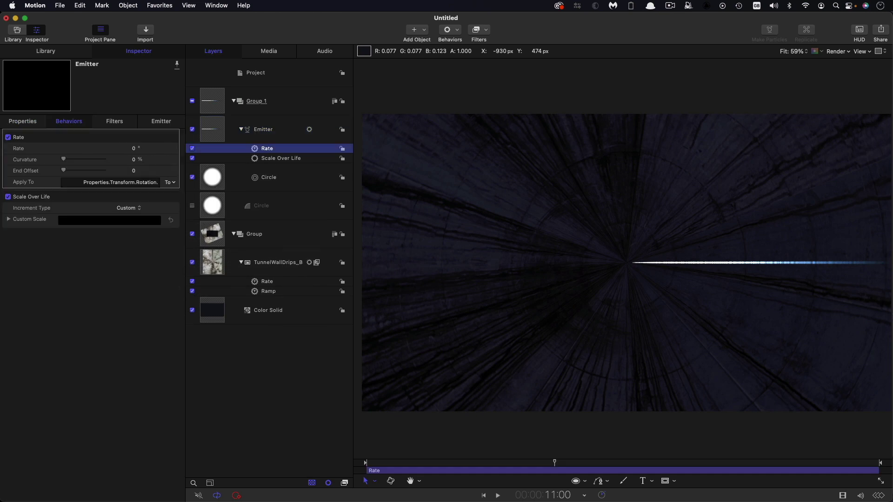
{"action": "left_click", "coordinate": [135, 149]}
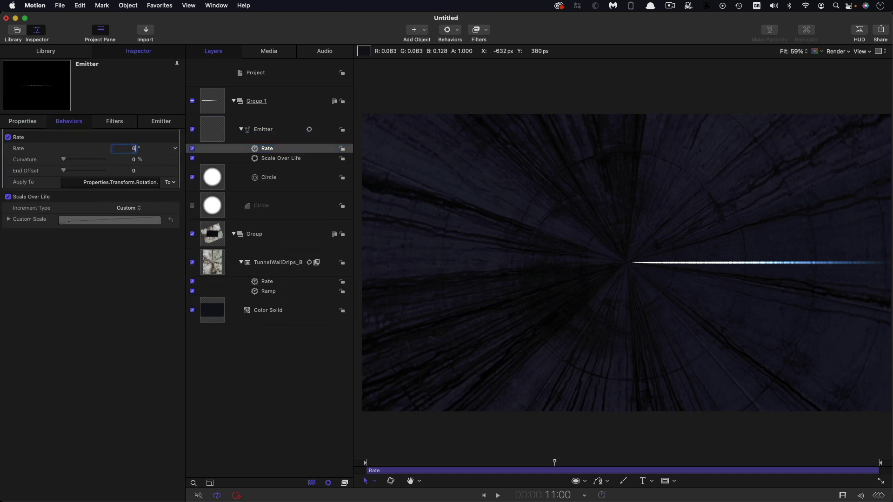
{"action": "type", "text": "61.8"}
{"action": "key", "text": "Return"}
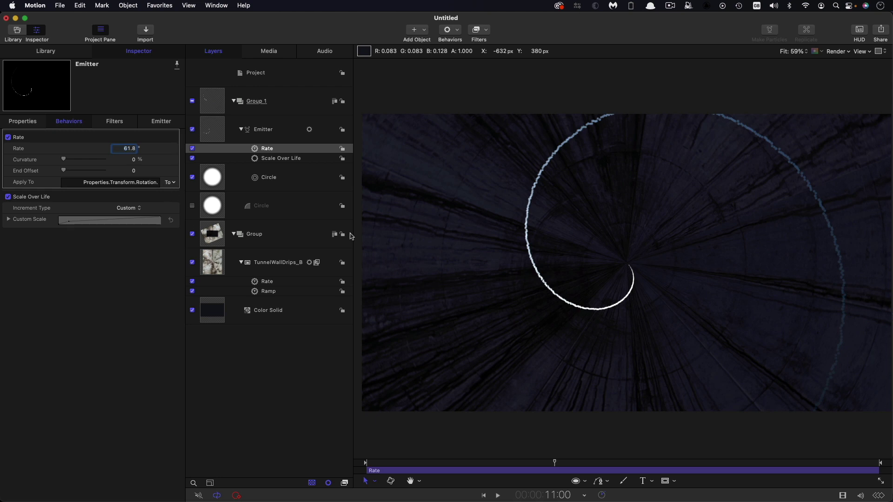
{"action": "left_click", "coordinate": [402, 461]}
{"action": "left_click_drag", "start_coordinate": [402, 462], "coordinate": [434, 463]}
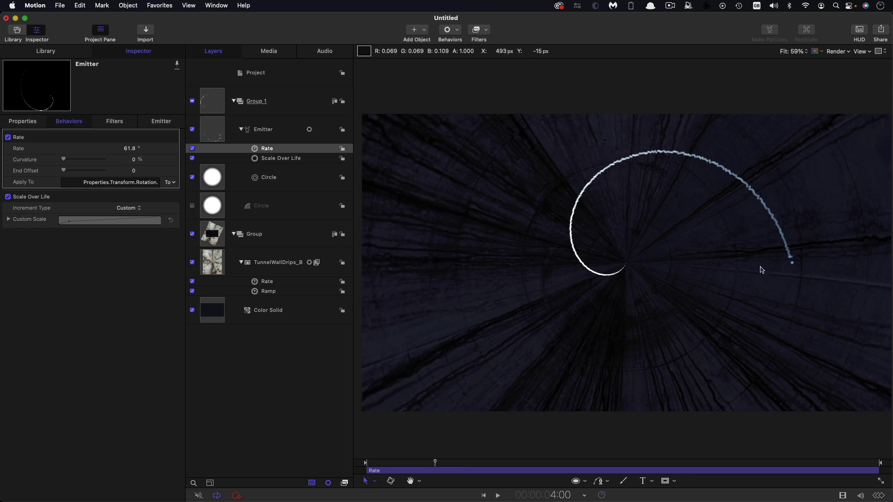
Step: Duplicate the emitter and give the copy birth rate 30 and speed 200
{"action": "left_click", "coordinate": [214, 129]}
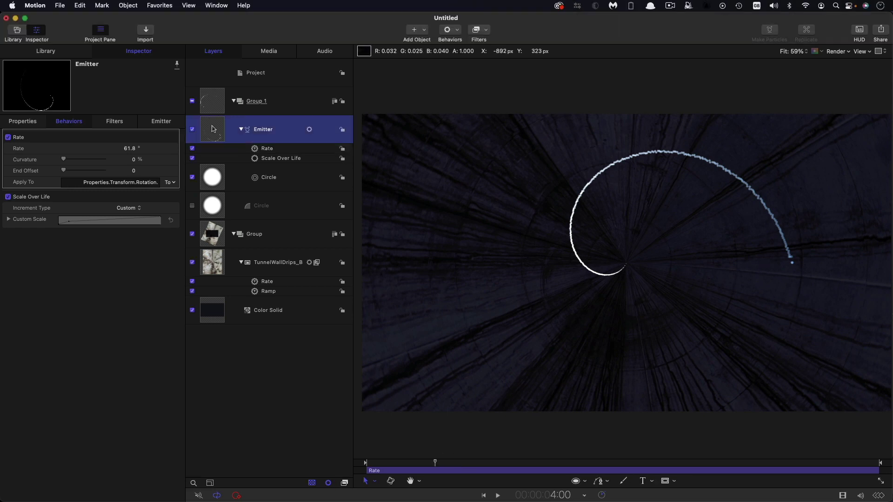
{"action": "right_click", "coordinate": [214, 129]}
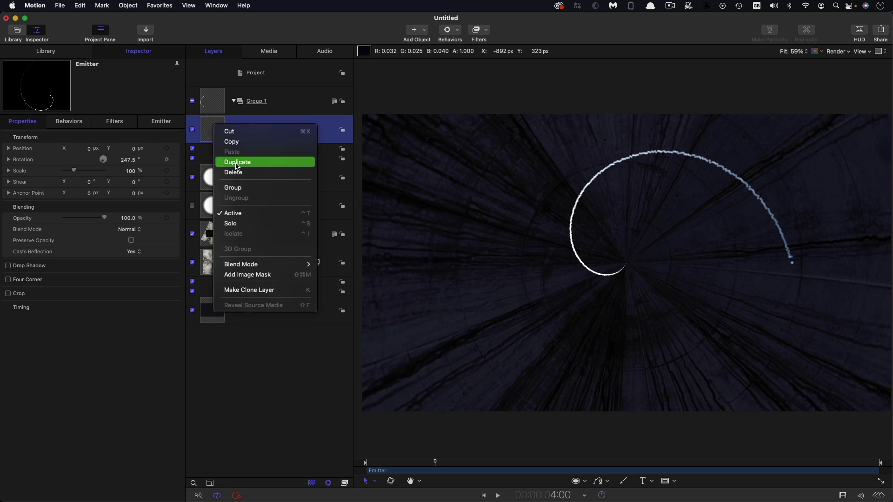
{"action": "left_click", "coordinate": [236, 166]}
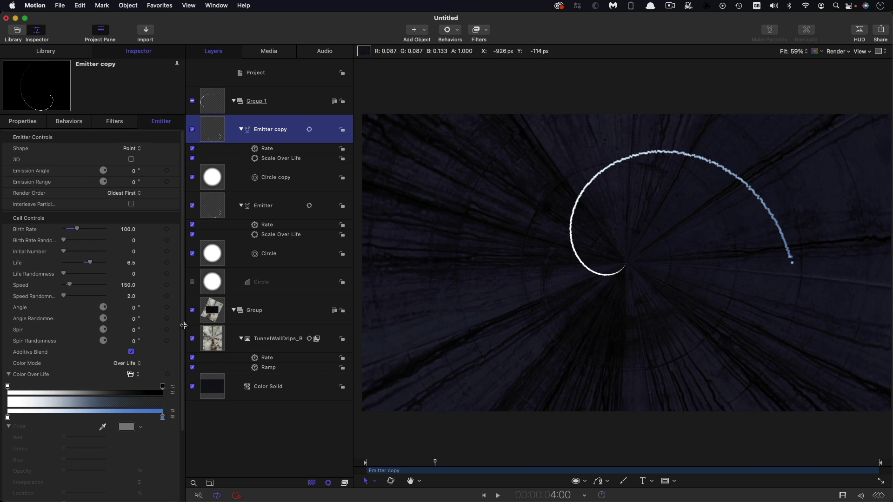
{"action": "left_click", "coordinate": [127, 229]}
{"action": "left_click", "coordinate": [128, 229]}
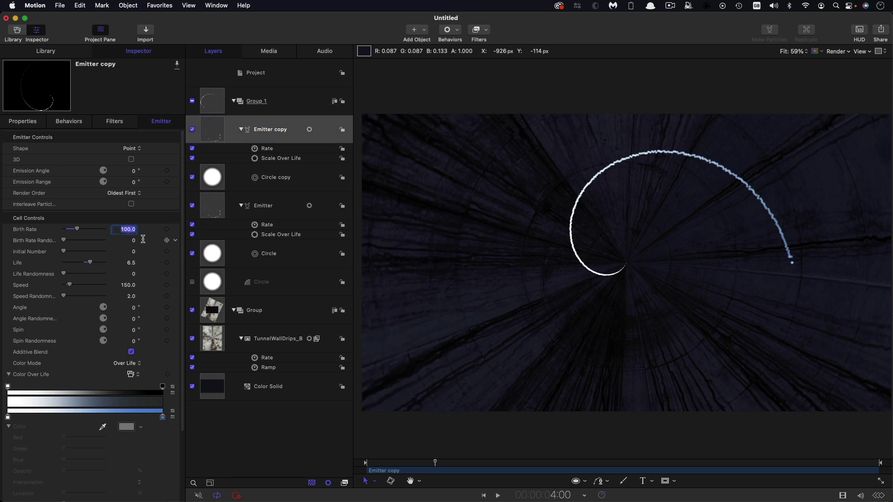
{"action": "type", "text": "30"}
{"action": "key", "text": "Tab"}
{"action": "key", "text": "Tab"}
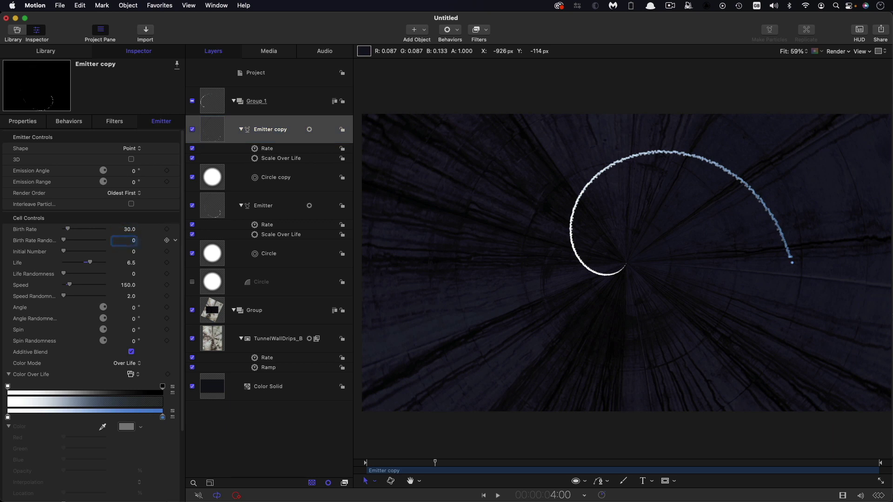
{"action": "key", "text": "Tab"}
{"action": "key", "text": "Tab"}
{"action": "type", "text": "200"}
{"action": "key", "text": "Return"}
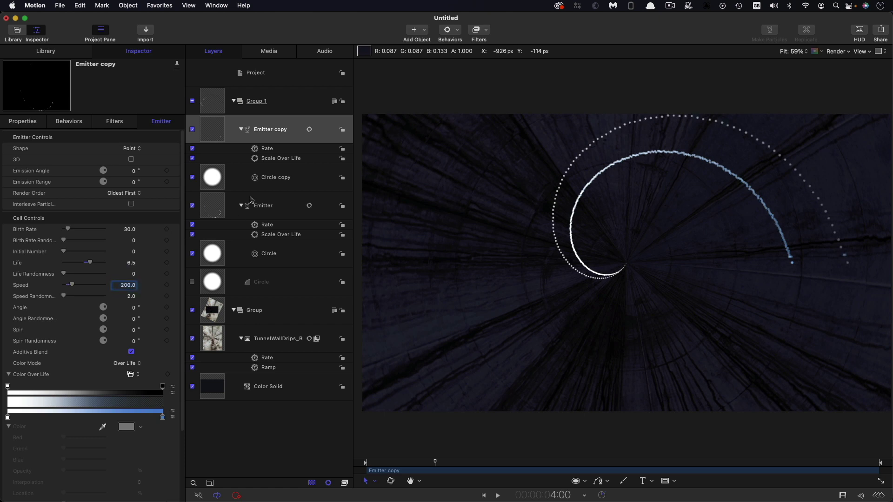
Step: Set the Emitter copy's life to 10 and its speed and scale randomness to 50
{"action": "left_click", "coordinate": [133, 264]}
{"action": "type", "text": "10"}
{"action": "key", "text": "Return"}
{"action": "left_click", "coordinate": [132, 297]}
{"action": "type", "text": "50"}
{"action": "key", "text": "Return"}
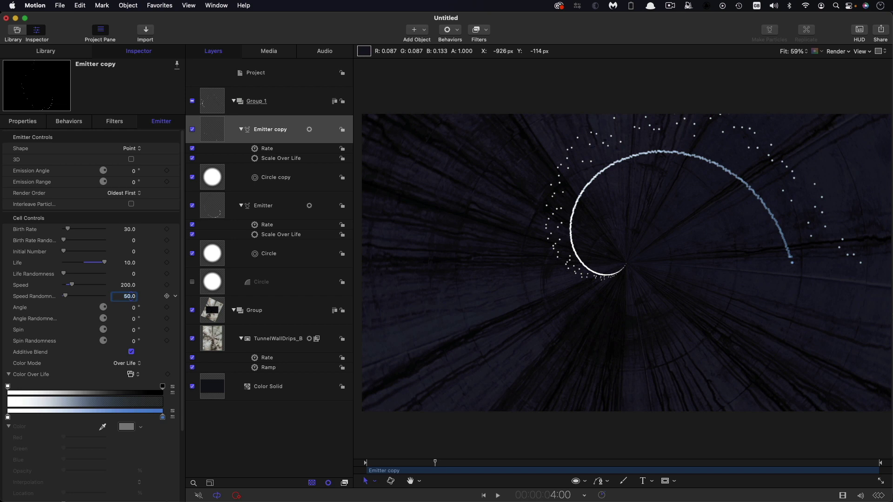
{"action": "left_click", "coordinate": [437, 462]}
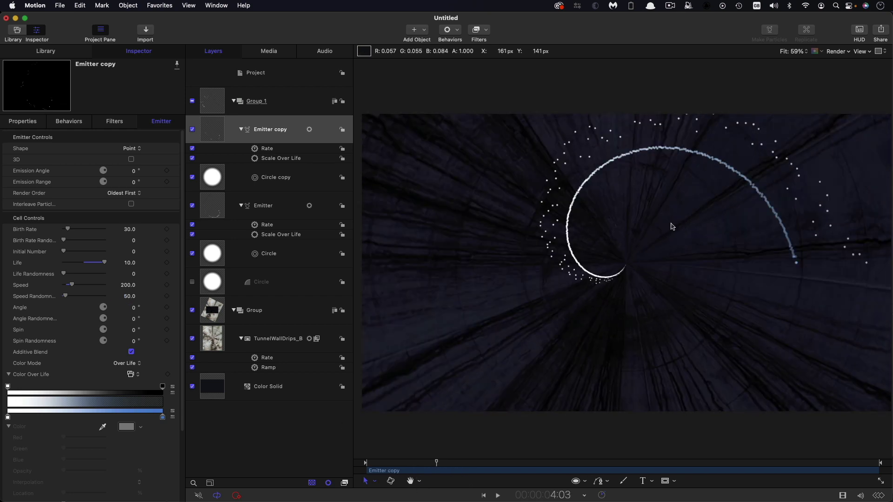
{"action": "scroll", "coordinate": [105, 340], "scroll_direction": "down", "scroll_amount": 5}
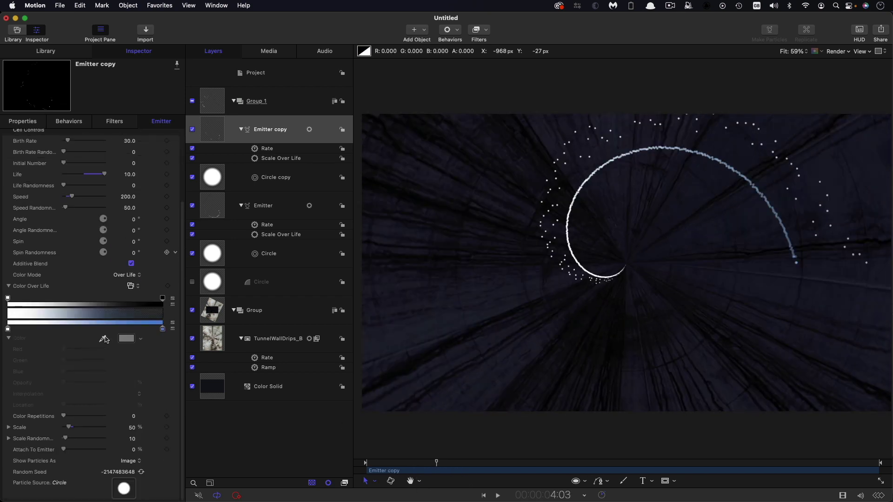
{"action": "left_click", "coordinate": [133, 443]}
{"action": "type", "text": "50"}
{"action": "left_click", "coordinate": [242, 134]}
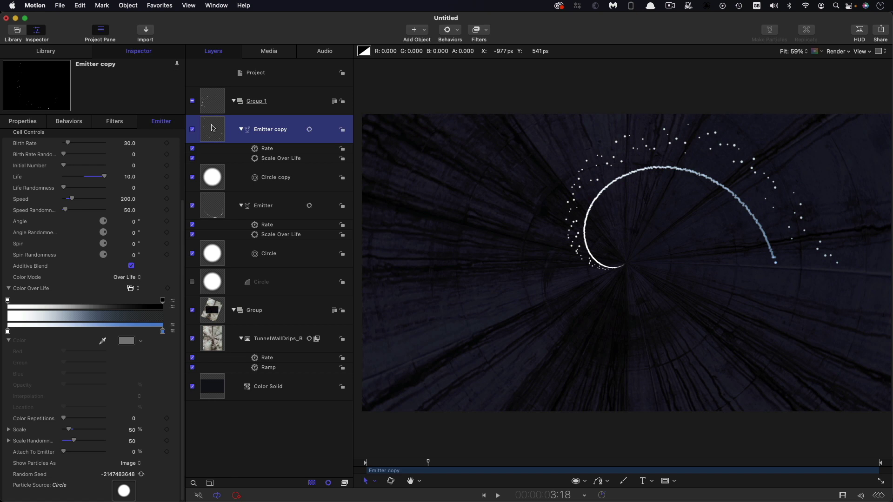
Step: Duplicate the Emitter copy and give the third emitter birth rate 50, life 7, speed 140
{"action": "right_click", "coordinate": [212, 128]}
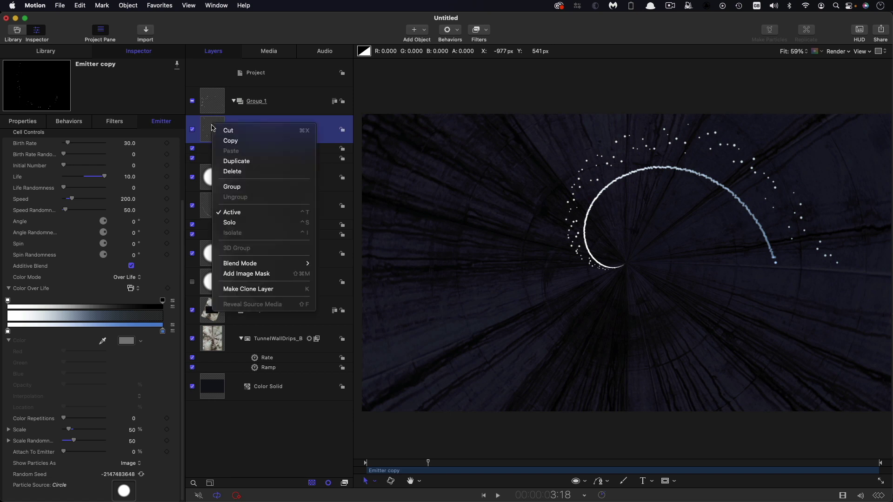
{"action": "left_click", "coordinate": [239, 162]}
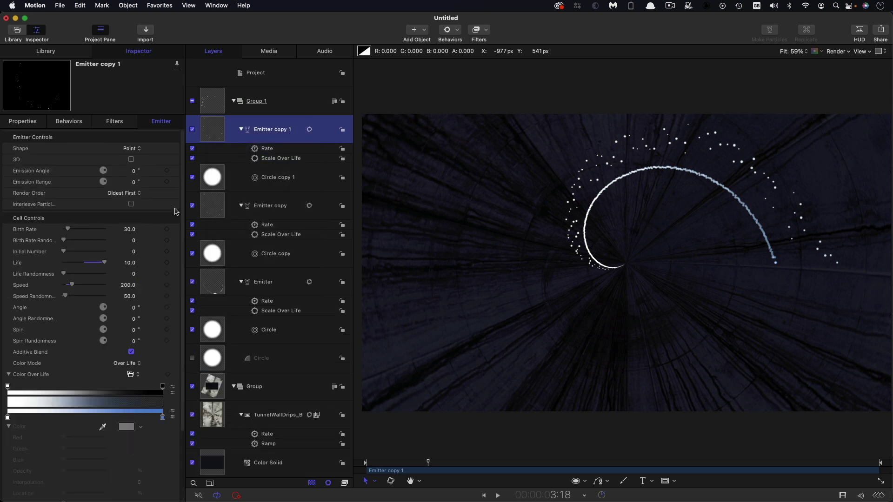
{"action": "left_click", "coordinate": [130, 229]}
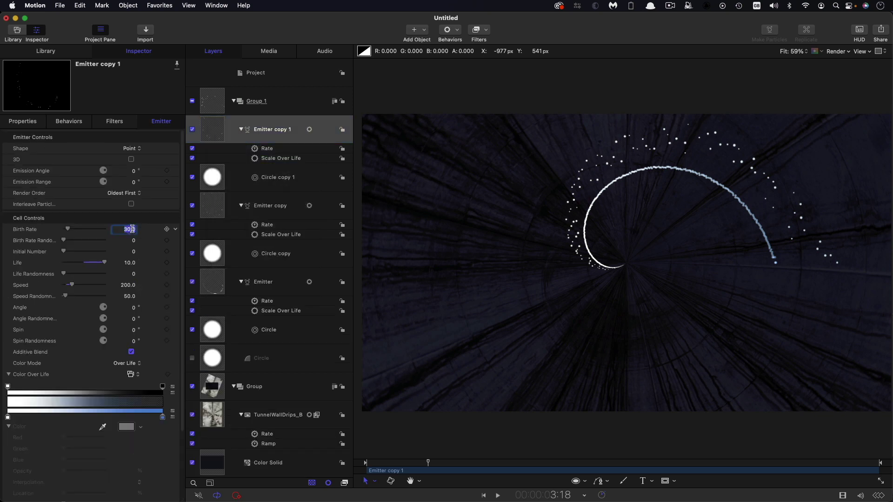
{"action": "type", "text": "50"}
{"action": "key", "text": "Return"}
{"action": "left_click", "coordinate": [130, 263]}
{"action": "key", "text": "Return"}
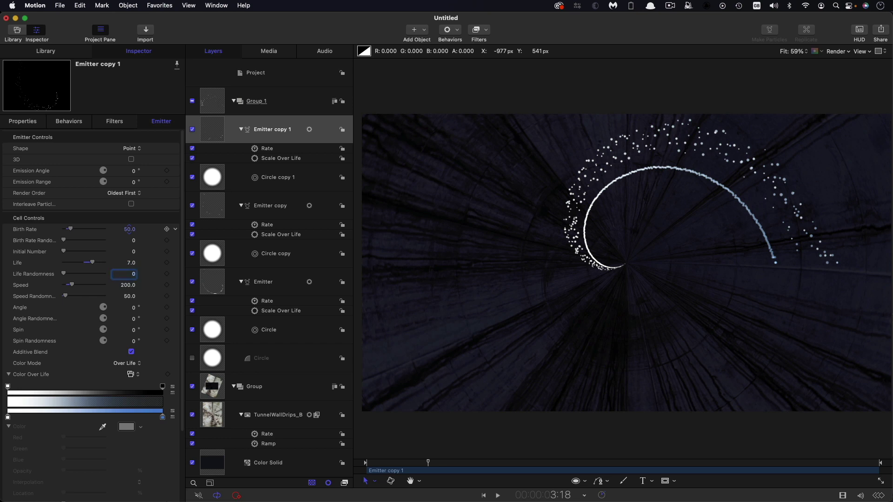
{"action": "left_click", "coordinate": [128, 285]}
{"action": "type", "text": "140"}
{"action": "key", "text": "Return"}
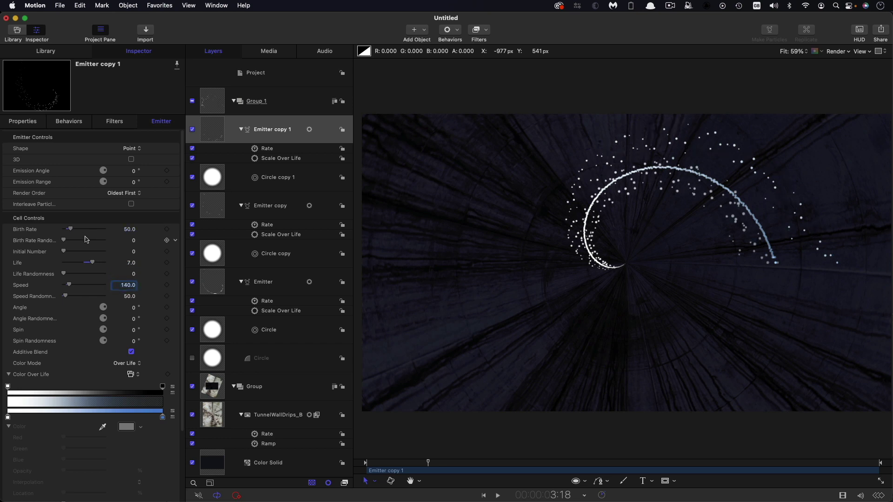
{"action": "scroll", "coordinate": [64, 250], "scroll_direction": "down", "scroll_amount": 3}
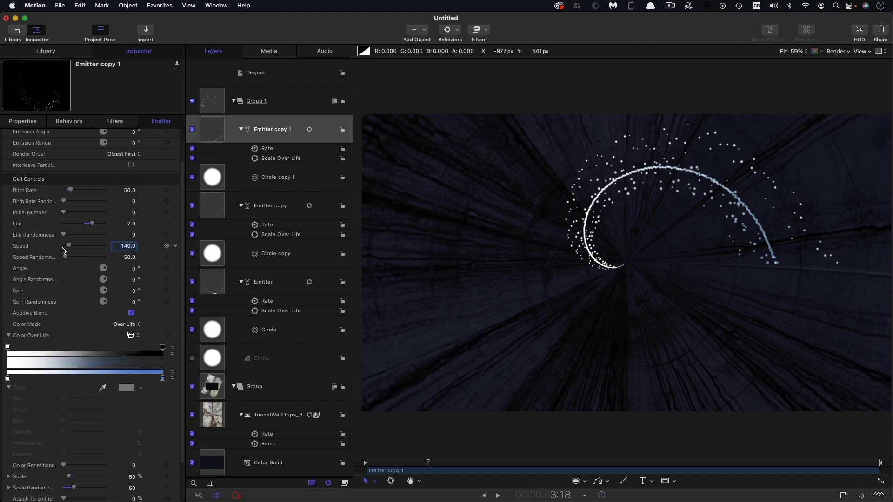
{"action": "scroll", "coordinate": [67, 251], "scroll_direction": "down", "scroll_amount": 3}
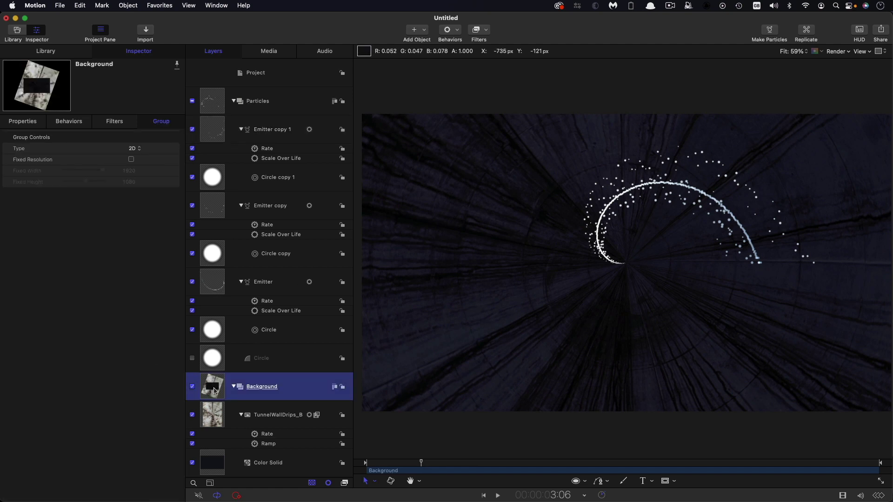
Step: Collapse the Particles and Background groups, clone Particles, and switch off the original group
{"action": "left_click", "coordinate": [218, 108]}
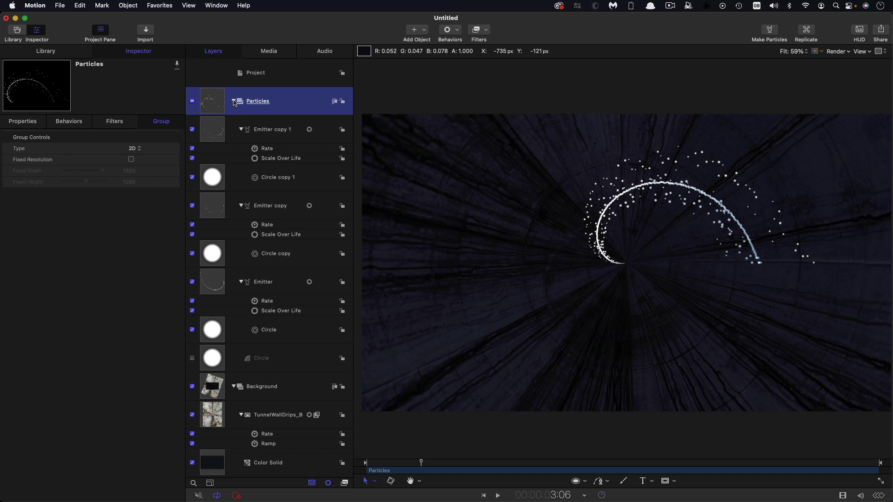
{"action": "left_click", "coordinate": [234, 101]}
{"action": "left_click", "coordinate": [234, 130]}
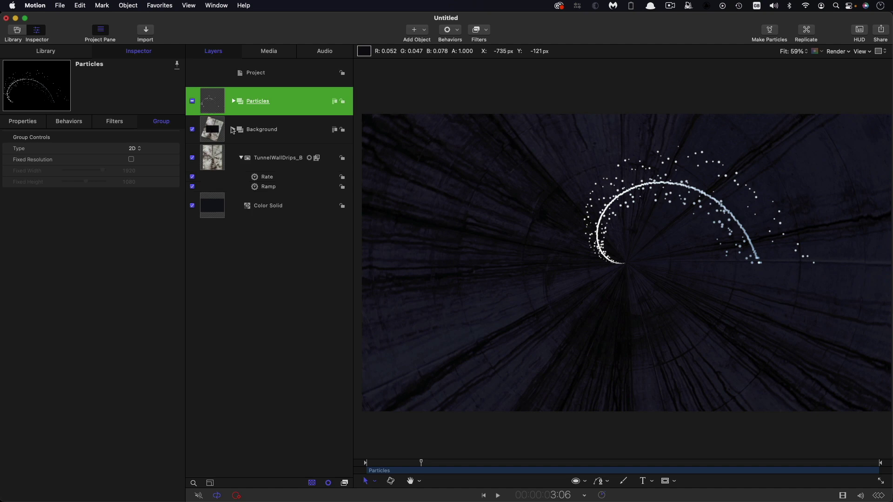
{"action": "right_click", "coordinate": [210, 97]}
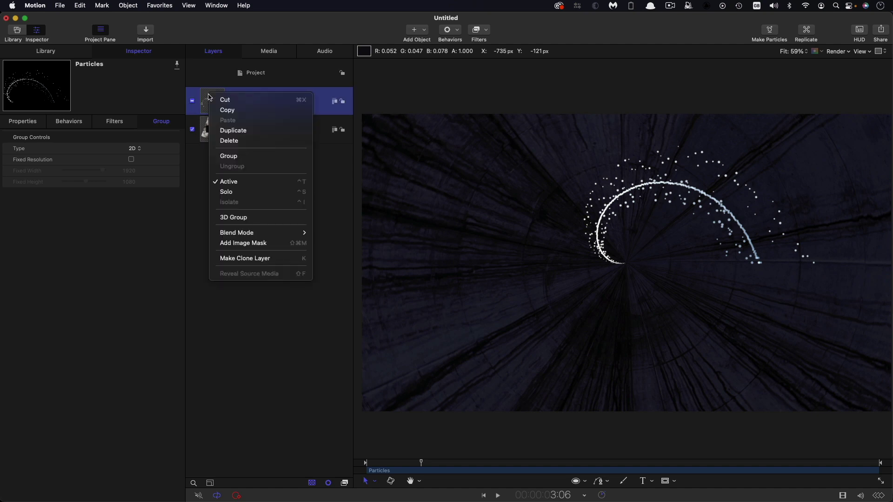
{"action": "left_click", "coordinate": [254, 258]}
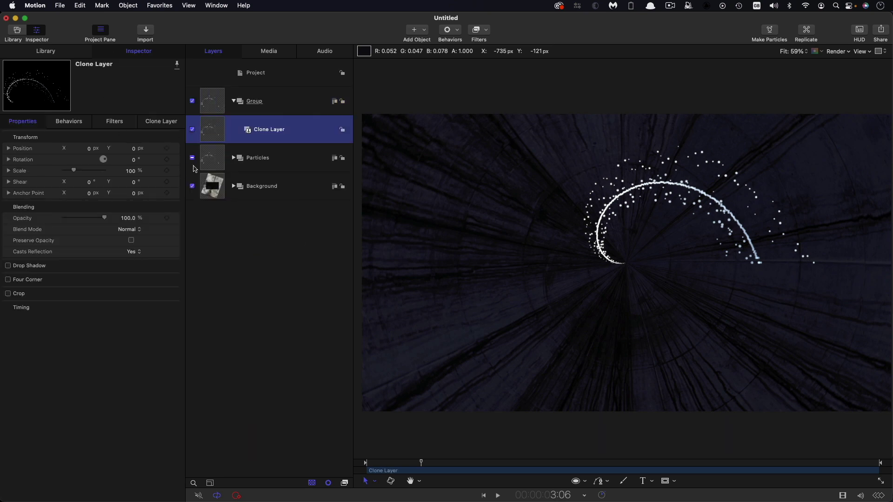
{"action": "left_click", "coordinate": [192, 158]}
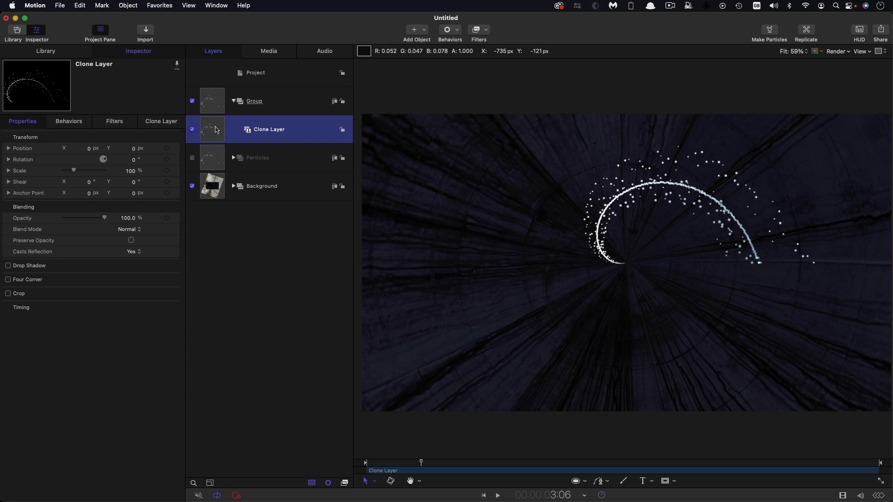
Step: Replicate the clone layer as a Line shape with start and end X 0 and 11 points
{"action": "left_click", "coordinate": [127, 5]}
{"action": "left_click", "coordinate": [144, 353]}
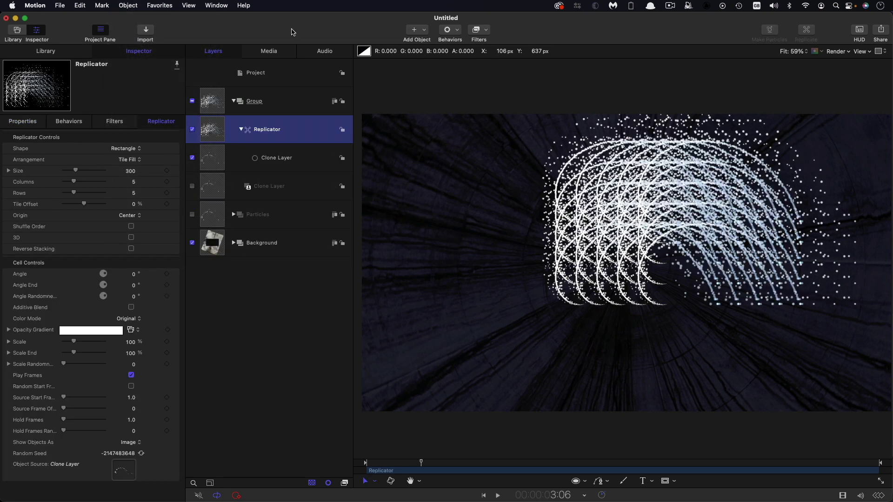
{"action": "left_click", "coordinate": [126, 150]}
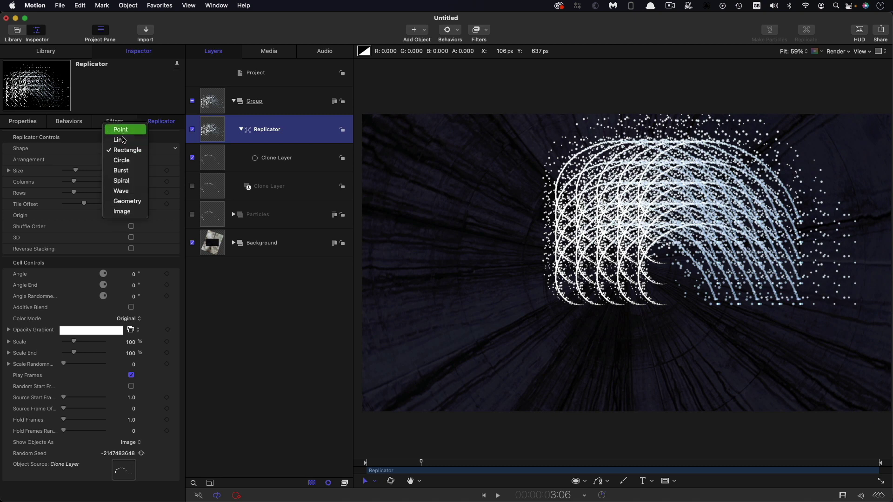
{"action": "left_click", "coordinate": [120, 140]}
{"action": "left_click", "coordinate": [83, 160]}
{"action": "type", "text": "0"}
{"action": "key", "text": "Tab"}
{"action": "key", "text": "Tab"}
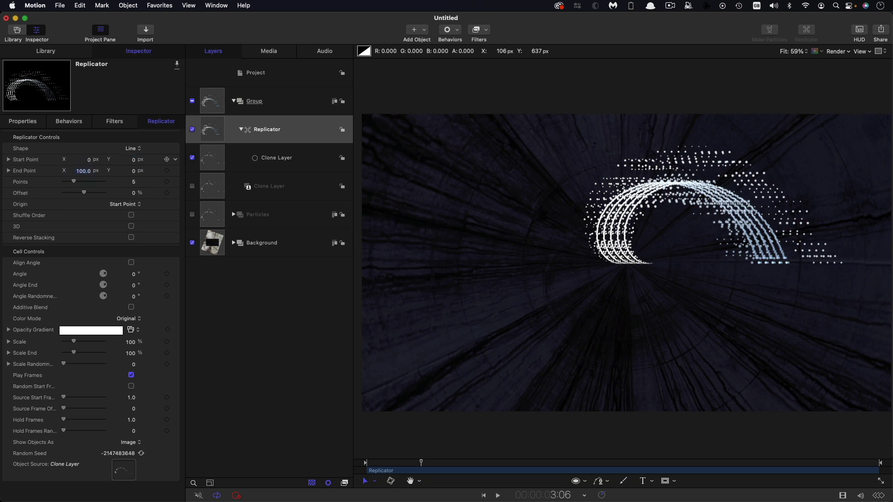
{"action": "type", "text": "0"}
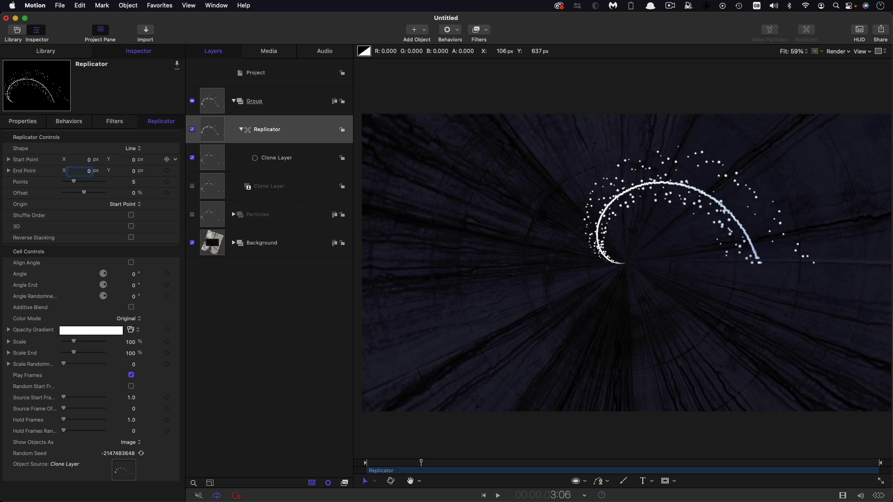
{"action": "left_click", "coordinate": [133, 182]}
{"action": "type", "text": "11"}
{"action": "key", "text": "Return"}
{"action": "left_click", "coordinate": [134, 286]}
Step: Apply an Angle End of 327.27 and review the 360/11 and 360 − A calculation in Soulver 3
{"action": "key", "text": "Return"}
{"action": "key", "text": "super+Tab"}
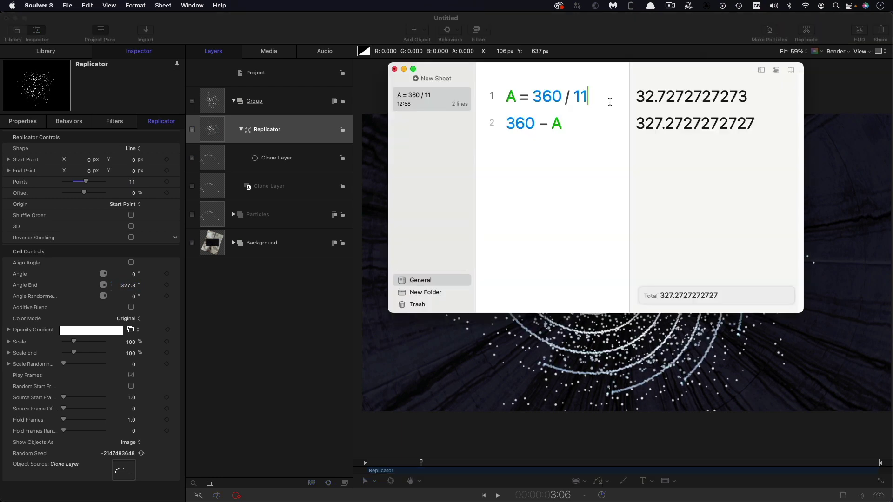
{"action": "left_click_drag", "start_coordinate": [535, 96], "coordinate": [560, 94]}
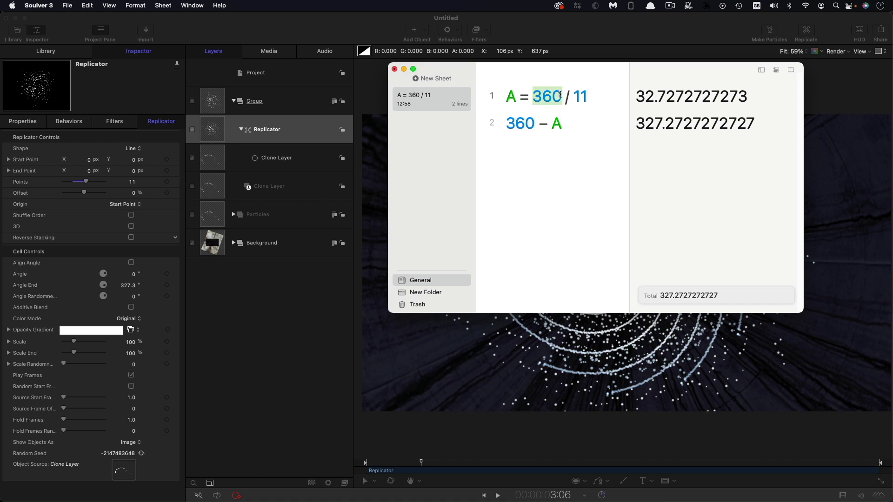
{"action": "left_click_drag", "start_coordinate": [587, 96], "coordinate": [576, 97]}
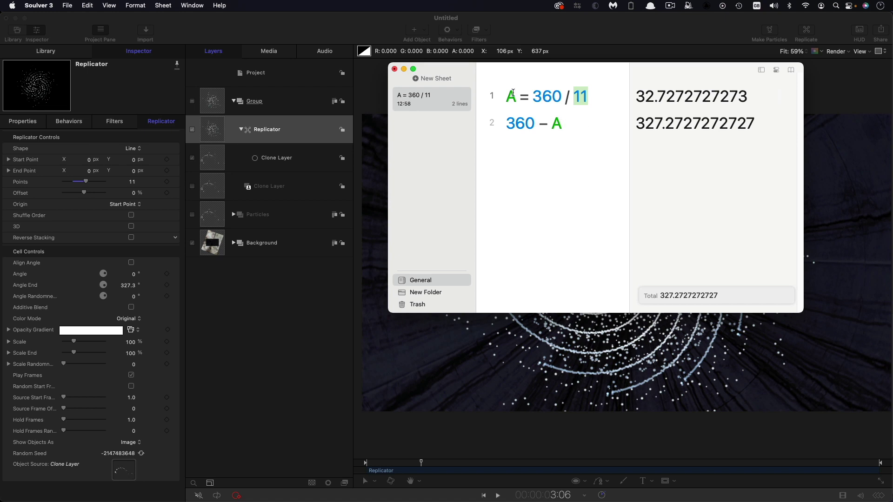
{"action": "left_click_drag", "start_coordinate": [533, 123], "coordinate": [480, 123]}
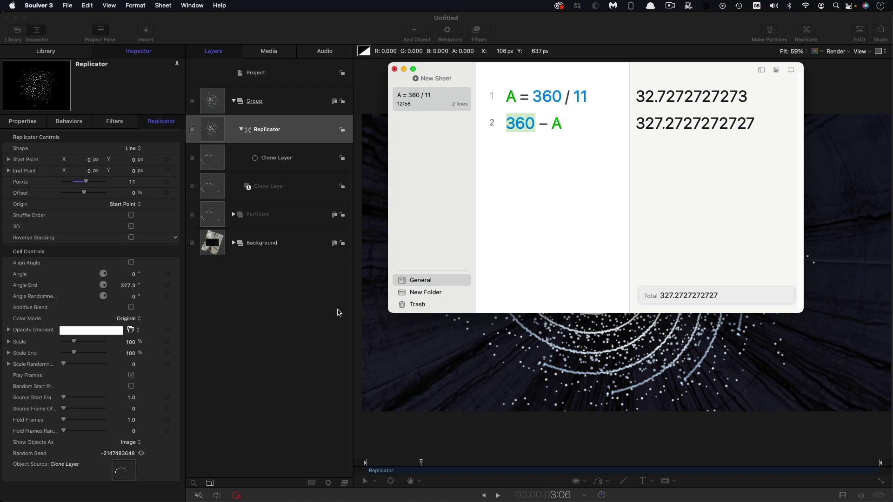
{"action": "key", "text": "super+Tab"}
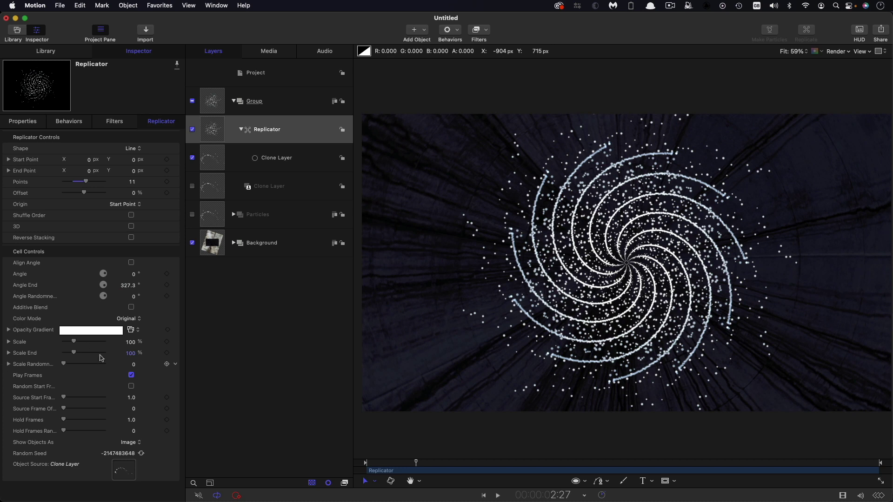
Step: Turn on Additive Blend for the Replicator and preview the brighter spiral at a later frame
{"action": "left_click", "coordinate": [132, 307]}
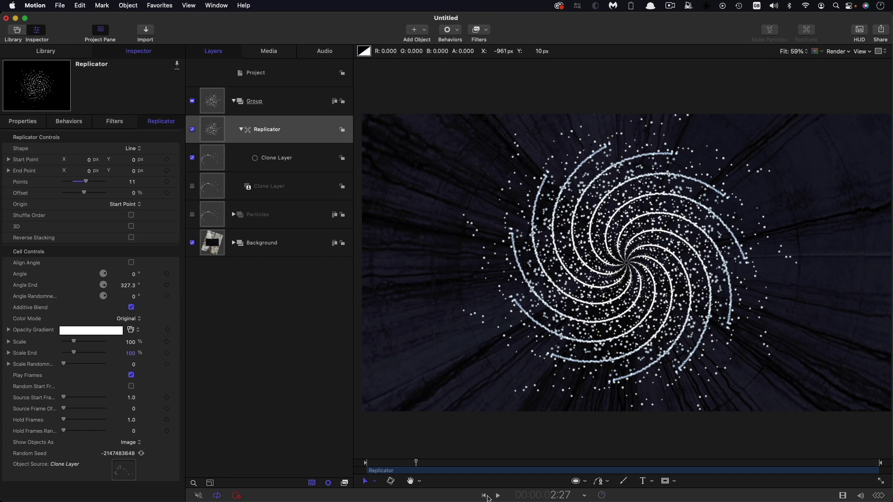
{"action": "left_click_drag", "start_coordinate": [416, 462], "coordinate": [506, 465]}
{"action": "left_click", "coordinate": [212, 130]}
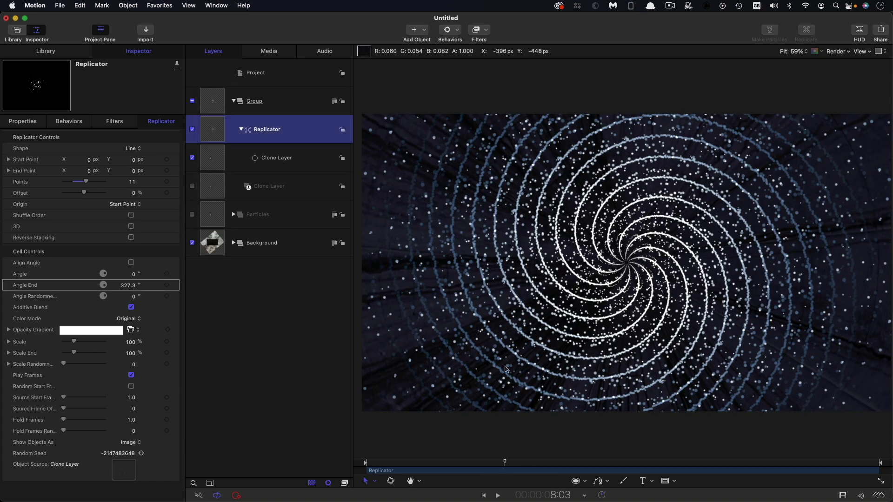
Step: Clone the Replicator, rotate the clone 180° on X, and set its blend mode to Linear Dodge
{"action": "right_click", "coordinate": [212, 126]}
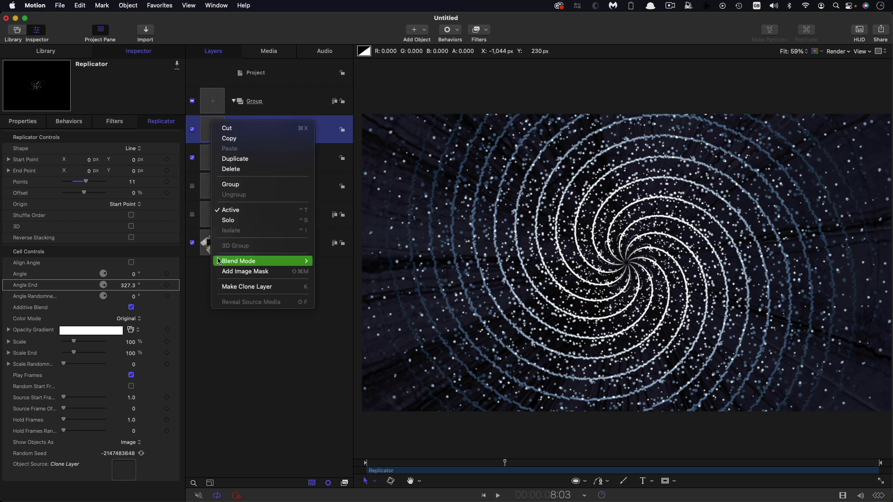
{"action": "left_click", "coordinate": [236, 286]}
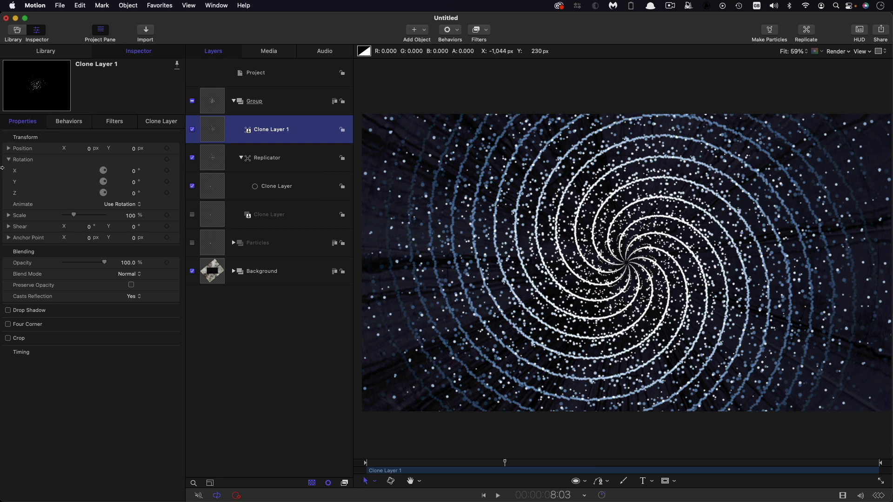
{"action": "left_click", "coordinate": [134, 171]}
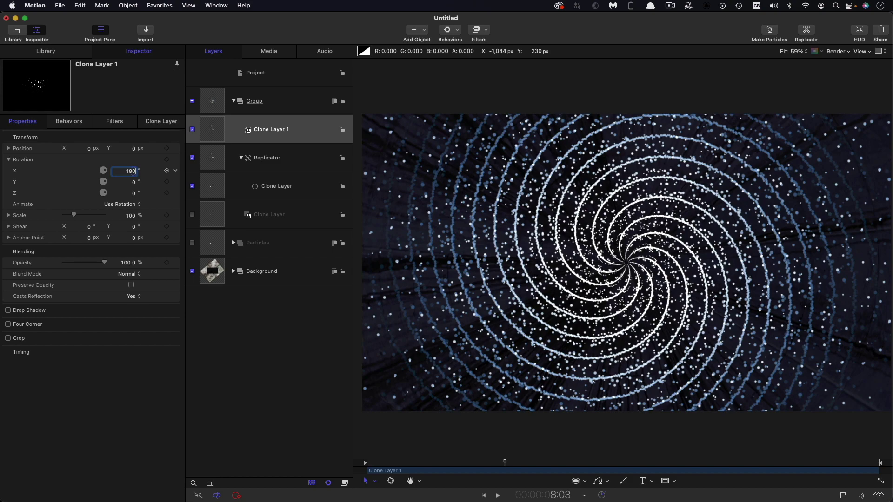
{"action": "key", "text": "Return"}
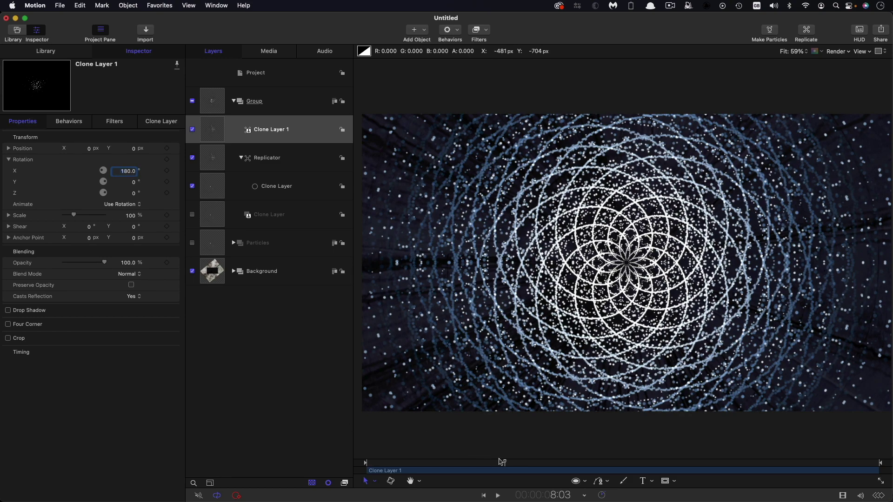
{"action": "left_click_drag", "start_coordinate": [505, 463], "coordinate": [652, 463]}
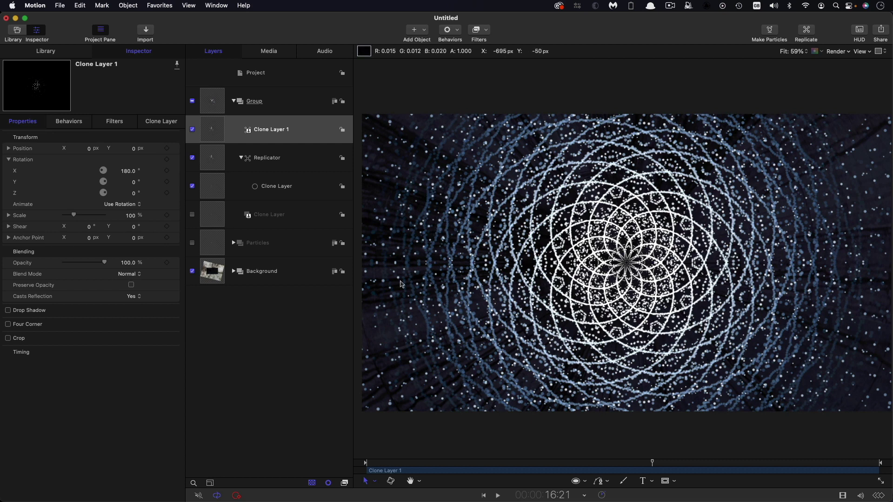
{"action": "left_click", "coordinate": [128, 278]}
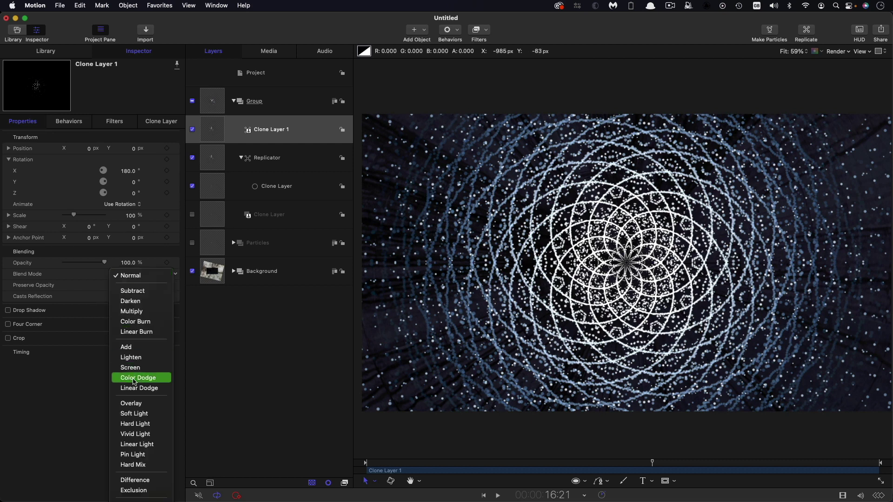
{"action": "left_click", "coordinate": [134, 395]}
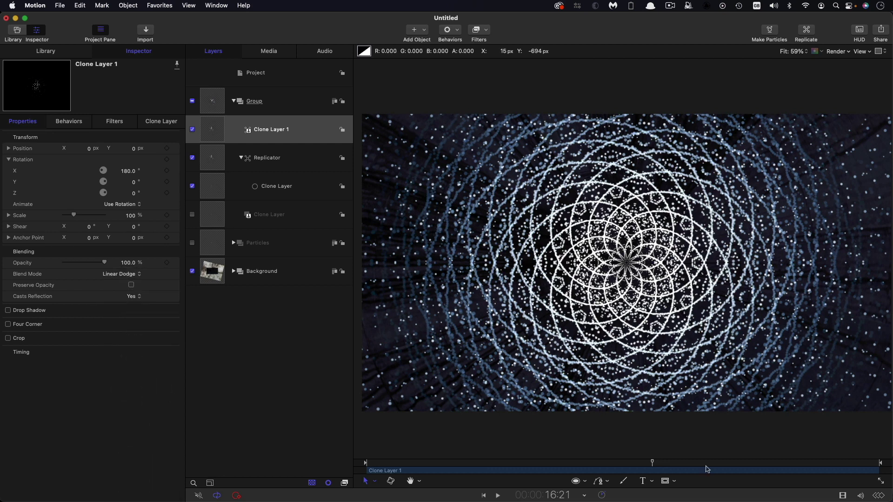
{"action": "left_click_drag", "start_coordinate": [644, 464], "coordinate": [593, 462]}
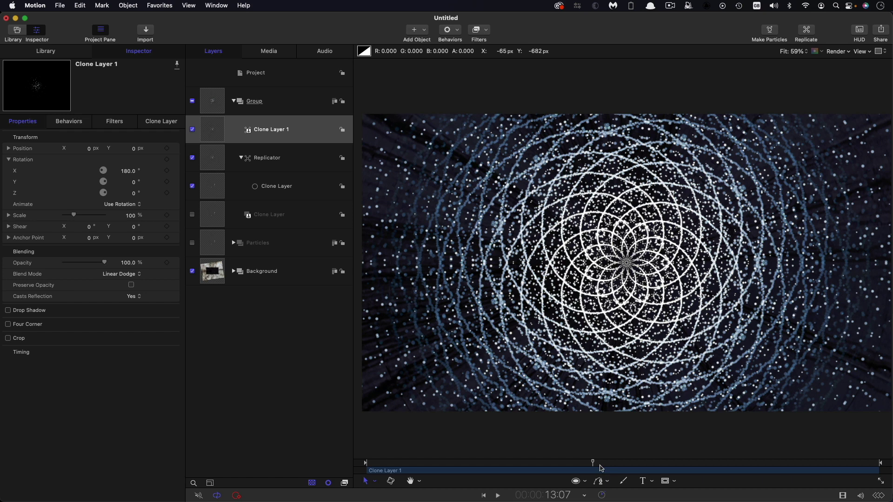
Step: Set the Replicator's cell Scale X to 25%, then nudge the X slider slightly wider
{"action": "left_click", "coordinate": [211, 157]}
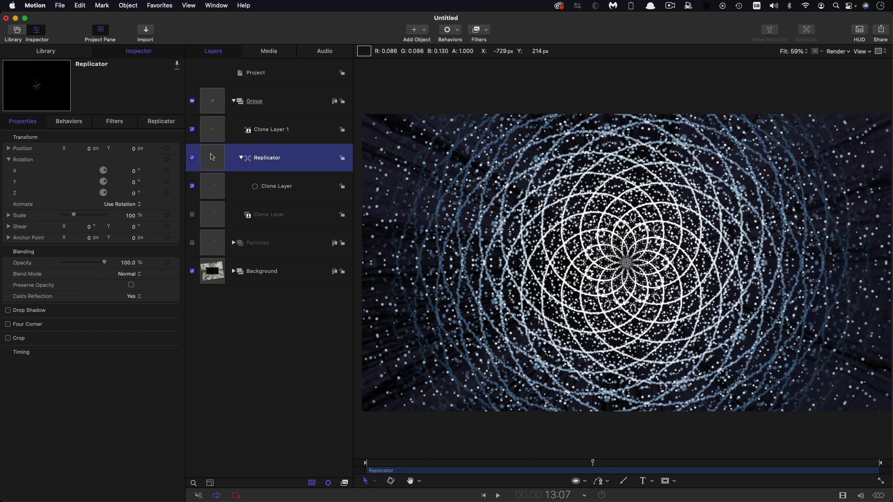
{"action": "left_click", "coordinate": [163, 120]}
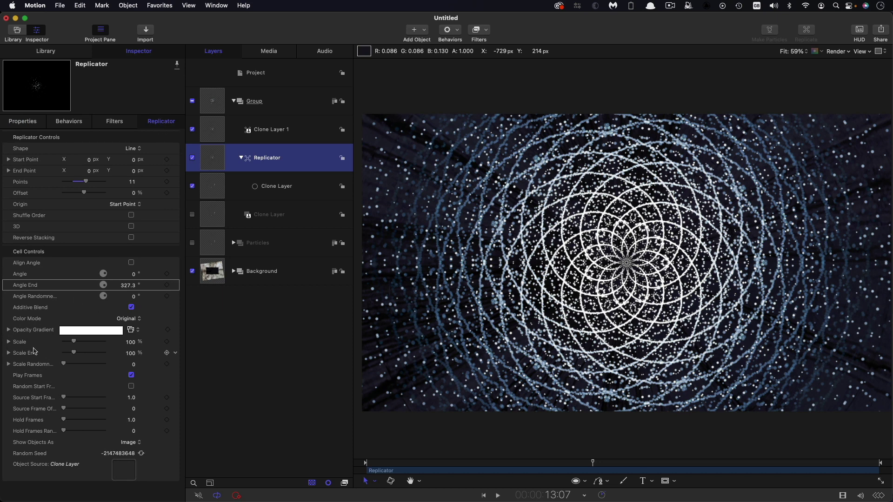
{"action": "left_click", "coordinate": [9, 343]}
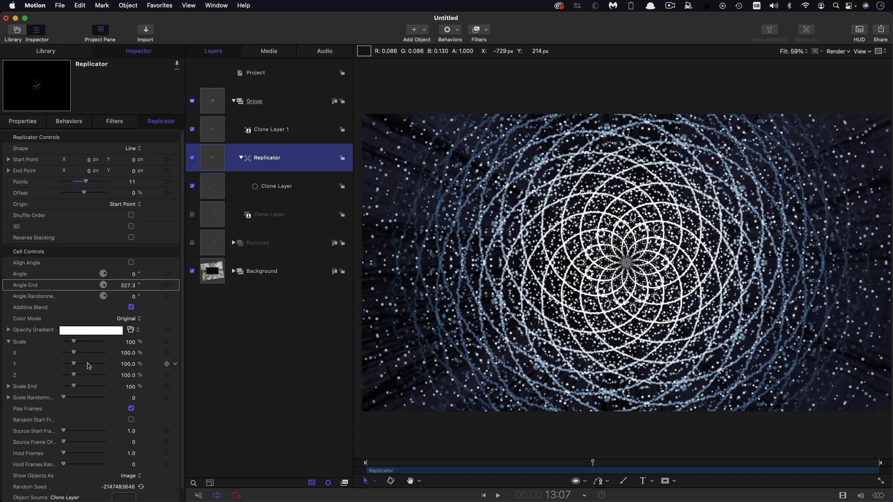
{"action": "left_click", "coordinate": [130, 354]}
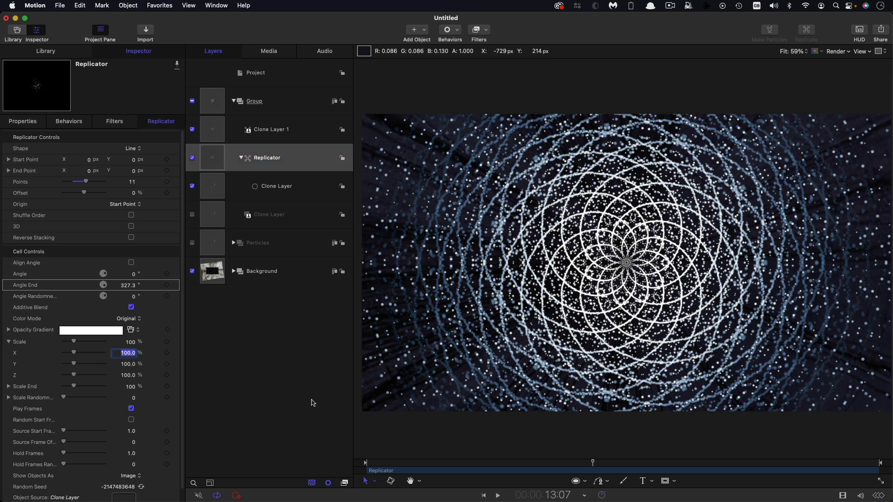
{"action": "type", "text": "25"}
{"action": "key", "text": "Return"}
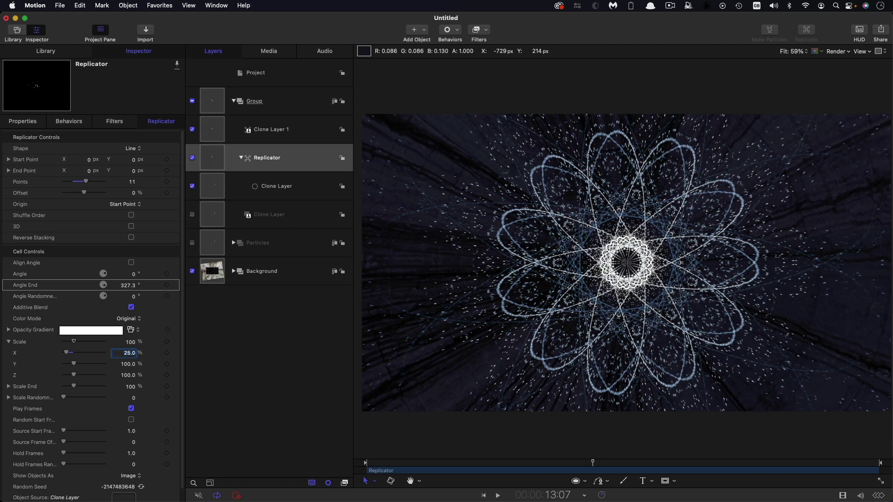
{"action": "mouse_move", "coordinate": [622, 463]}
{"action": "left_mouse_down"}
{"action": "mouse_move", "coordinate": [542, 464]}
{"action": "mouse_move", "coordinate": [623, 465]}
{"action": "left_mouse_up"}
{"action": "left_click_drag", "start_coordinate": [129, 352], "coordinate": [129, 353]}
Step: Keyframe the Replicator's Scale X from 25% at the first frame to 125% at the last
{"action": "left_click", "coordinate": [129, 354]}
{"action": "type", "text": "25"}
{"action": "key", "text": "Return"}
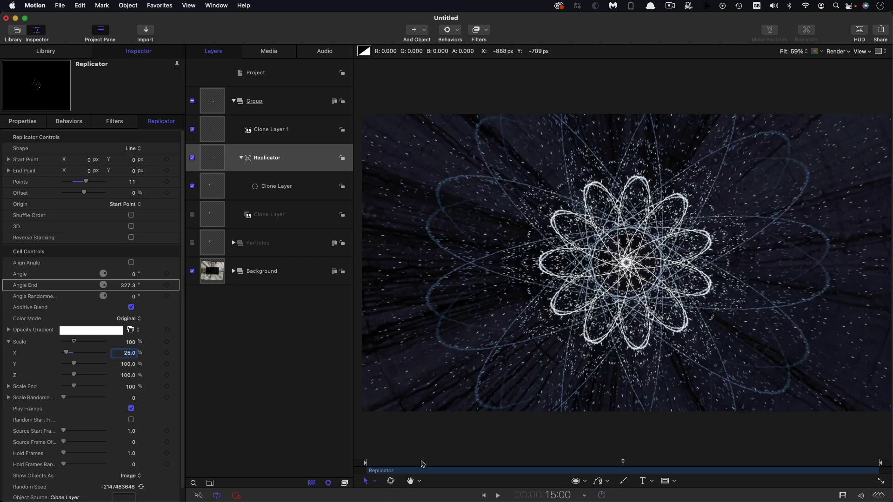
{"action": "key", "text": "Home"}
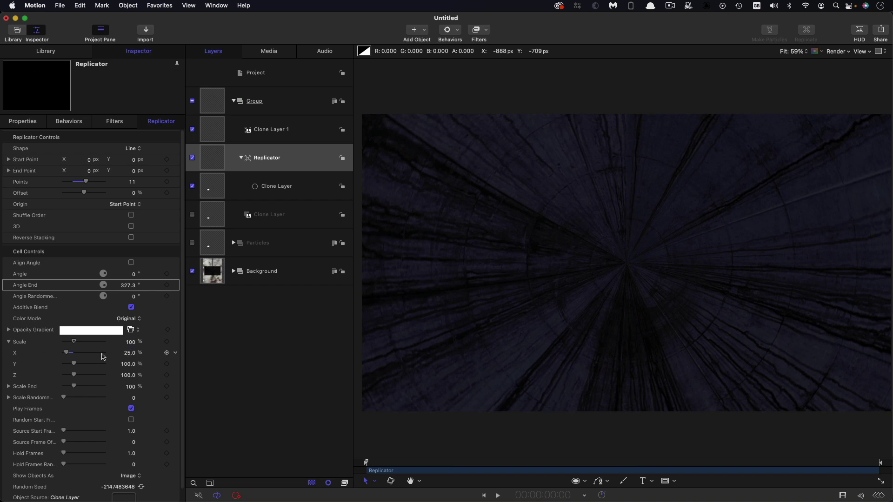
{"action": "left_click", "coordinate": [167, 354]}
{"action": "left_click_drag", "start_coordinate": [567, 467], "coordinate": [879, 463]}
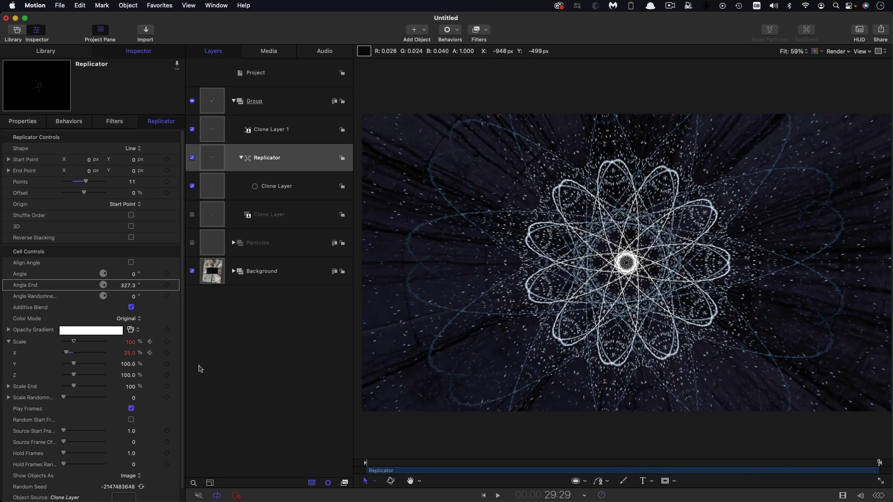
{"action": "double_click", "coordinate": [130, 353]}
{"action": "type", "text": "125"}
{"action": "key", "text": "Return"}
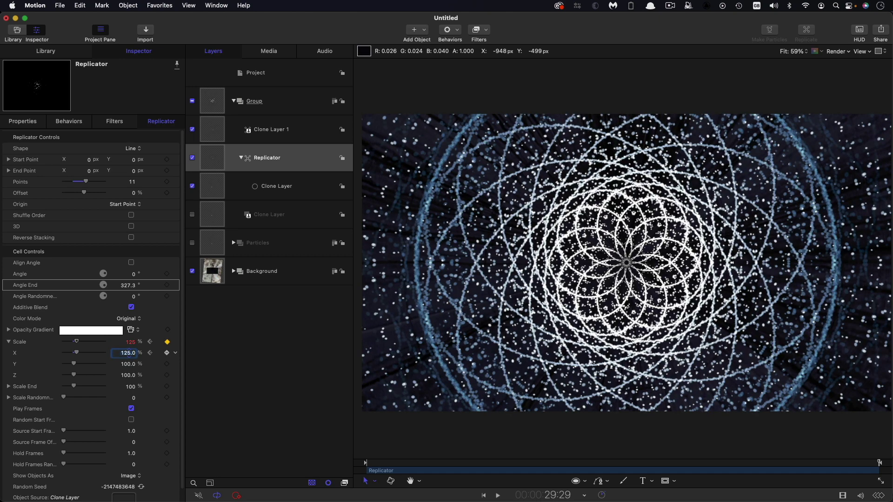
{"action": "left_click_drag", "start_coordinate": [593, 463], "coordinate": [702, 478]}
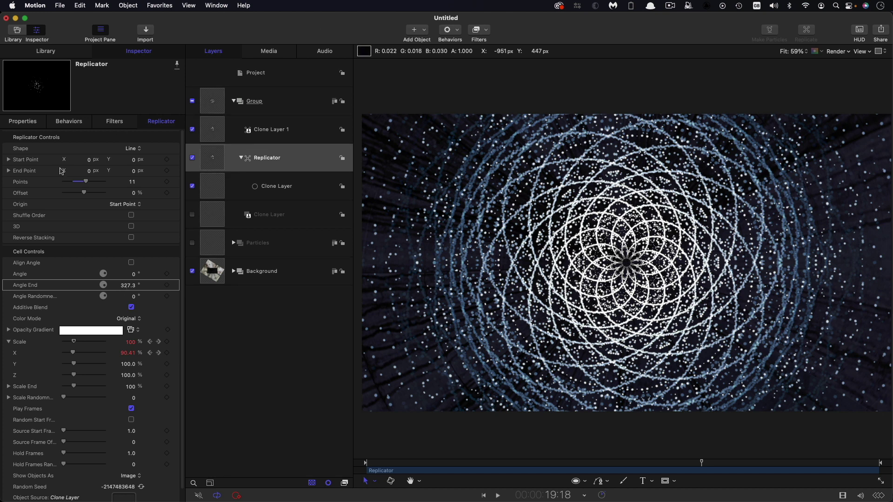
Step: Raise the Replicator's Points to 21, then switch over to Soulver 3
{"action": "double_click", "coordinate": [132, 184]}
{"action": "type", "text": "21"}
{"action": "key", "text": "Return"}
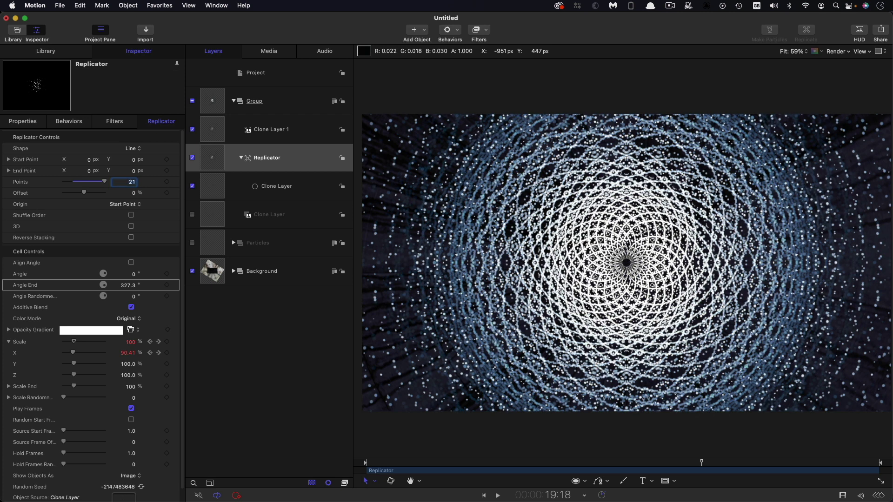
{"action": "key", "text": "super+Tab"}
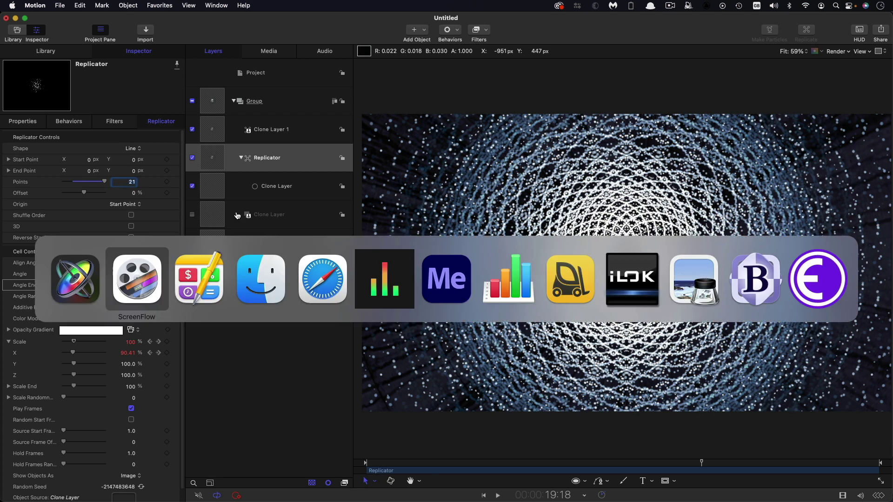
Step: Work out 360 − 360/21 (342.857) in Soulver and enter 342.8 as the replicator's Angle End
{"action": "key", "text": "super+Tab"}
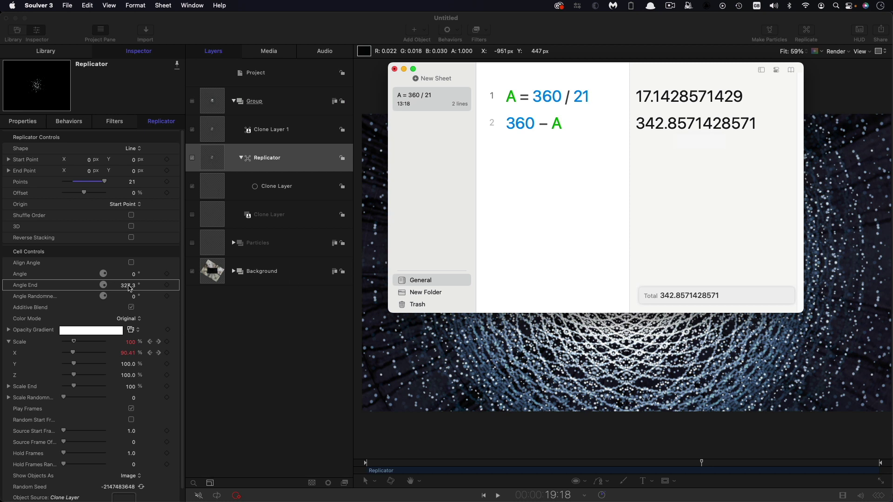
{"action": "left_click", "coordinate": [201, 321]}
{"action": "type", "text": "342"}
{"action": "key", "text": "BackSpace"}
{"action": "key", "text": "Return"}
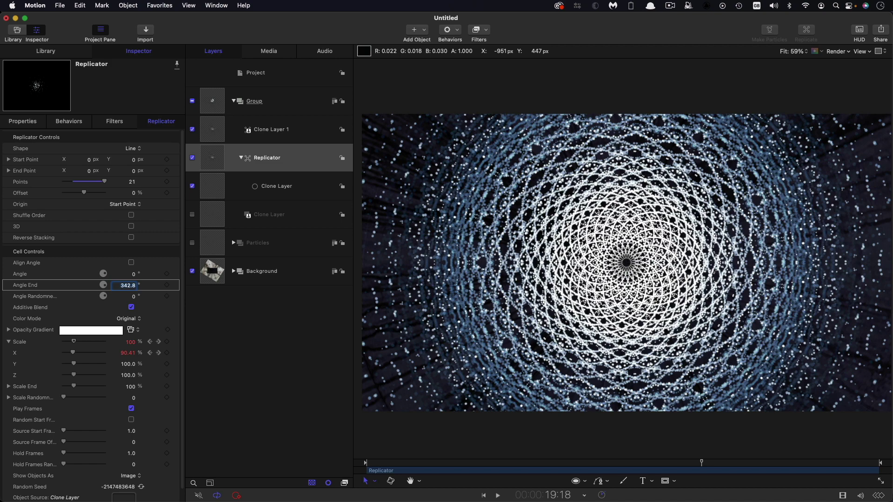
{"action": "left_click_drag", "start_coordinate": [702, 463], "coordinate": [530, 463]}
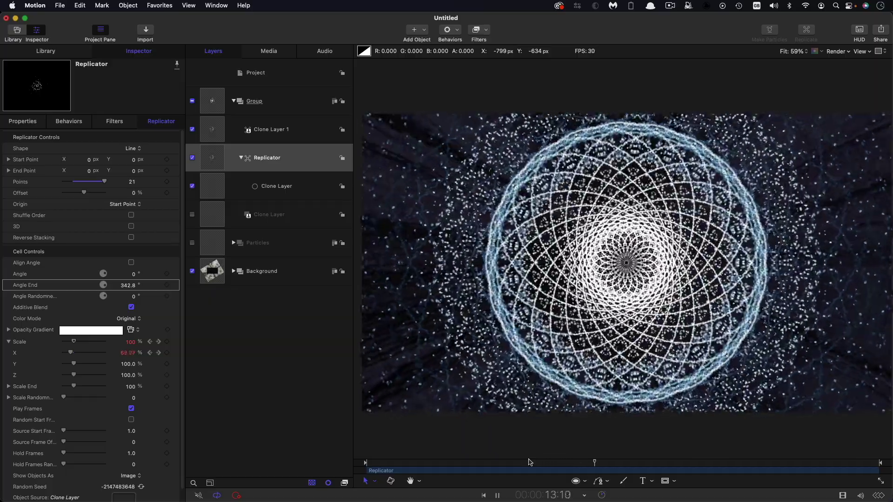
{"action": "key", "text": "space"}
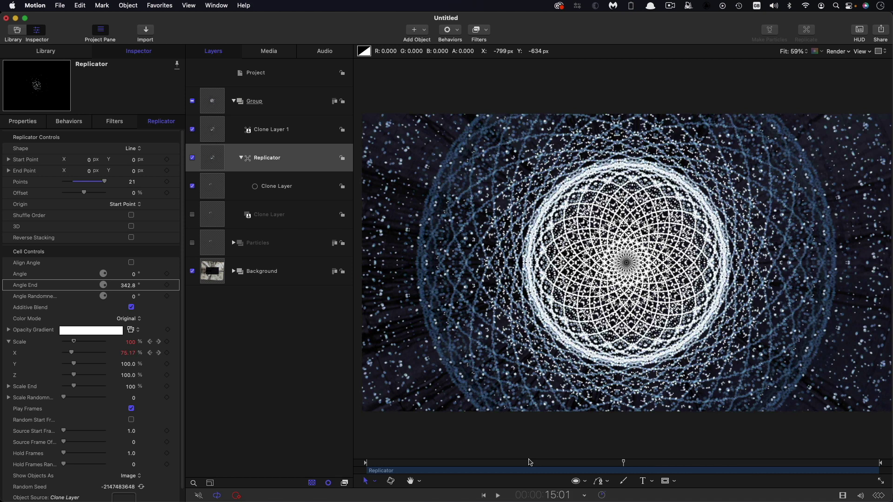
Step: Change the Soulver sheet's divisor from 21 to 5, giving A = 72 and 288
{"action": "key", "text": "super+Tab"}
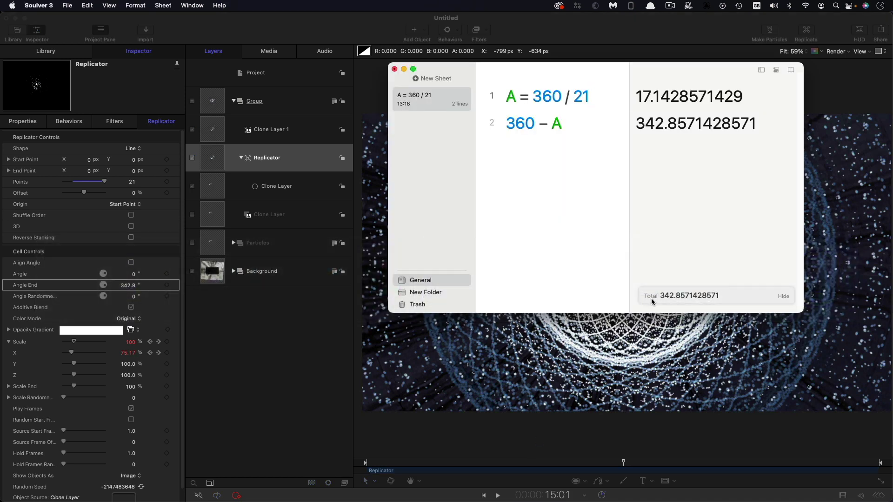
{"action": "key", "text": "BackSpace"}
{"action": "key", "text": "BackSpace"}
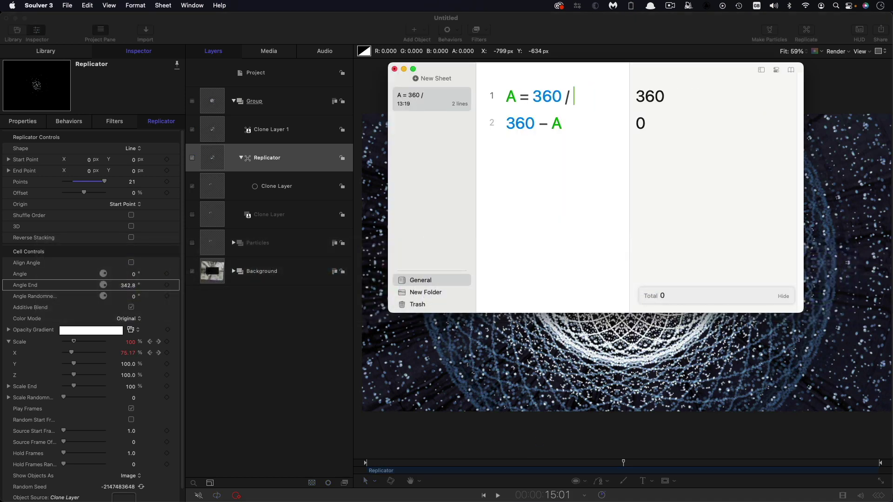
{"action": "type", "text": "5"}
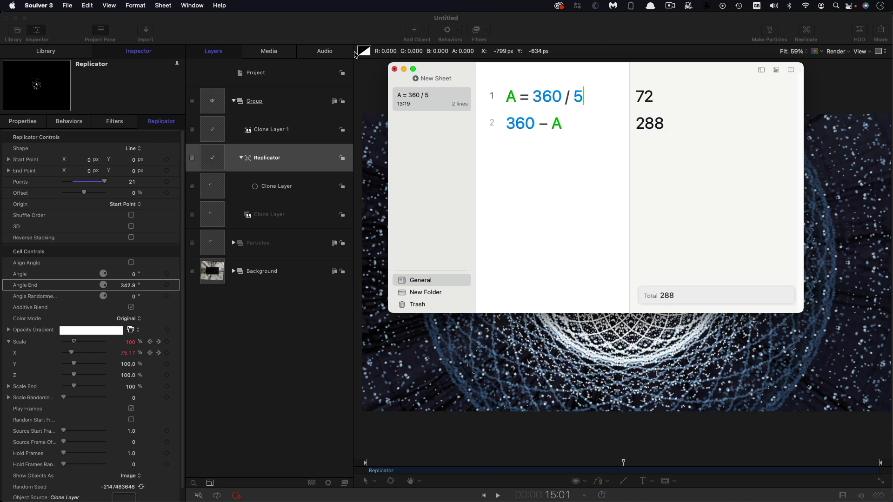
{"action": "left_click", "coordinate": [313, 27]}
{"action": "left_click", "coordinate": [132, 182]}
{"action": "type", "text": "5"}
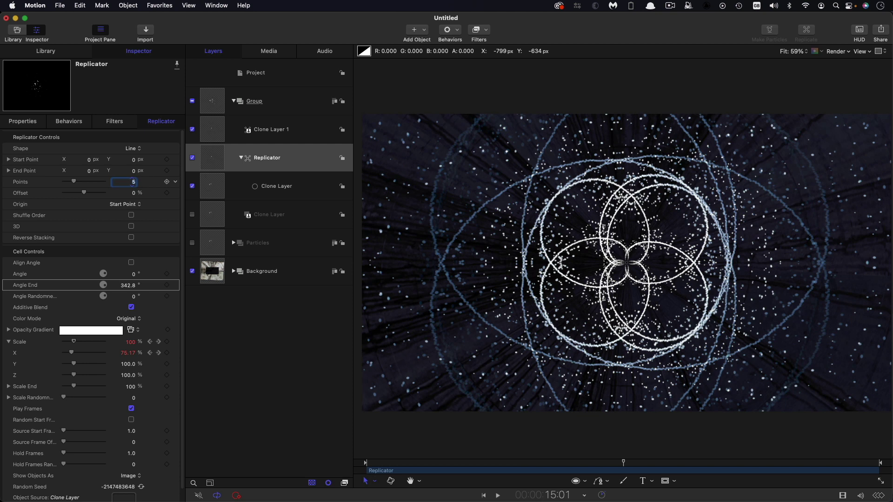
{"action": "left_click", "coordinate": [128, 286]}
{"action": "type", "text": "288"}
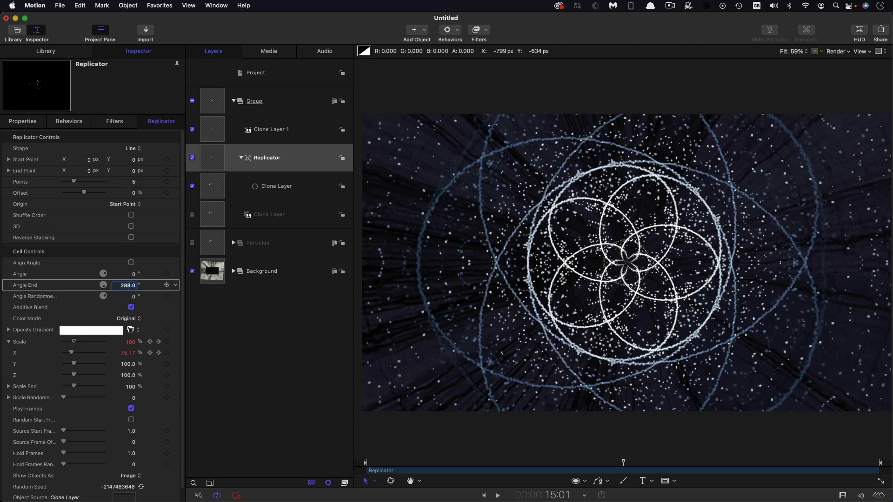
{"action": "key", "text": "Return"}
{"action": "left_click_drag", "start_coordinate": [632, 463], "coordinate": [578, 463]}
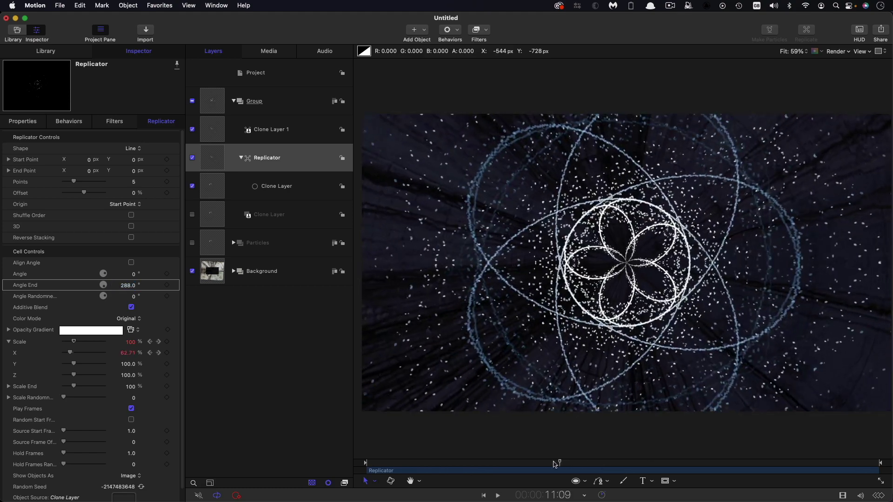
{"action": "left_click_drag", "start_coordinate": [551, 465], "coordinate": [461, 465]}
{"action": "key", "text": "space"}
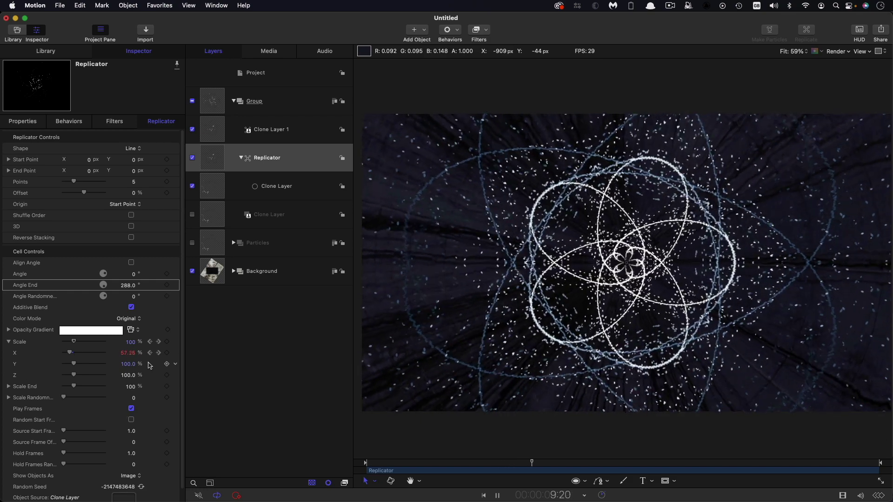
{"action": "key", "text": "space"}
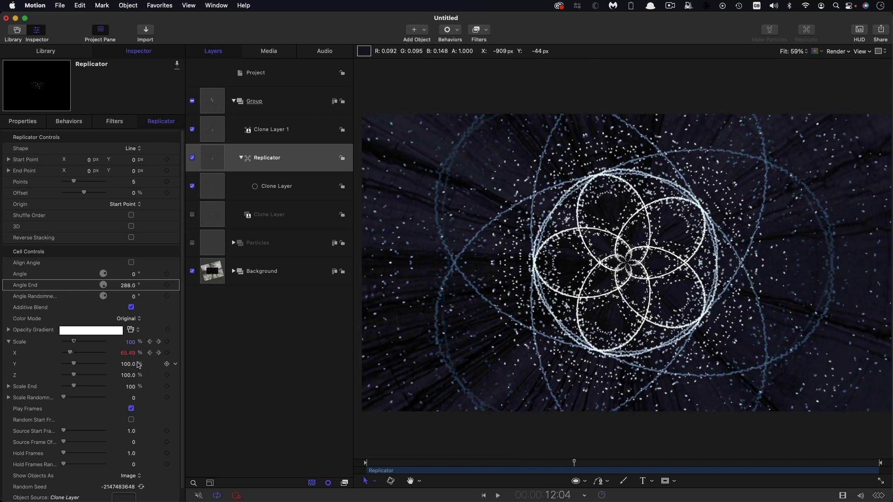
{"action": "left_click_drag", "start_coordinate": [137, 365], "coordinate": [161, 364]}
{"action": "key", "text": "super+z"}
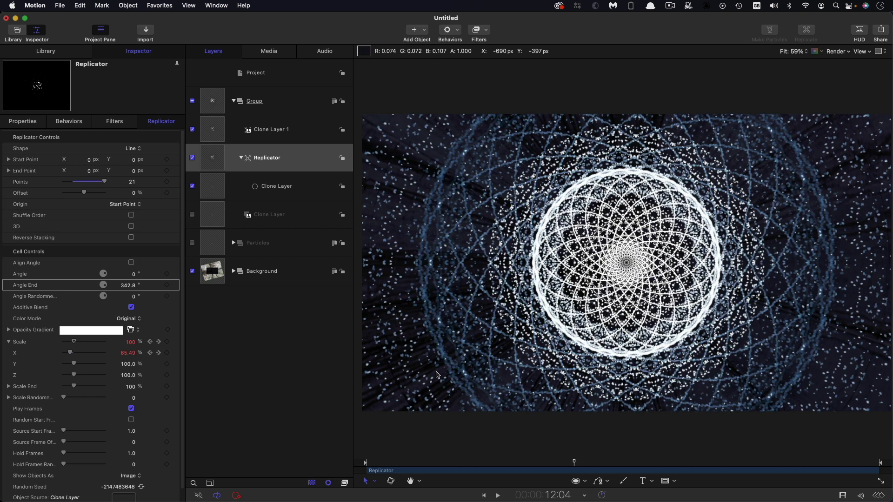
Step: Apply the Hawaiki Super Glow filter to the Group
{"action": "left_click", "coordinate": [214, 103]}
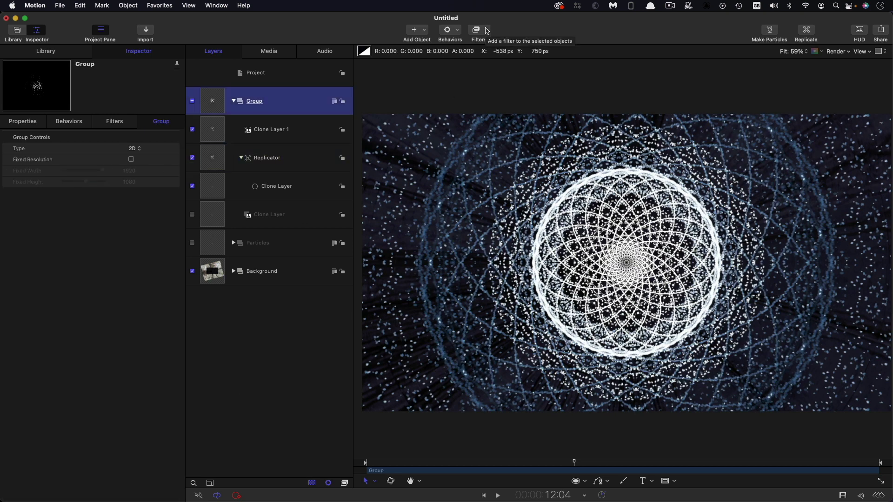
{"action": "left_click", "coordinate": [477, 30]}
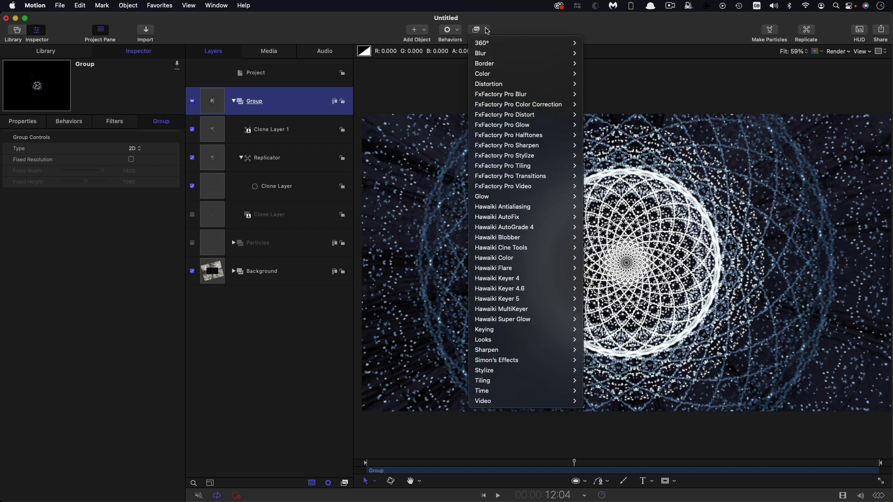
{"action": "mouse_move", "coordinate": [530, 319]}
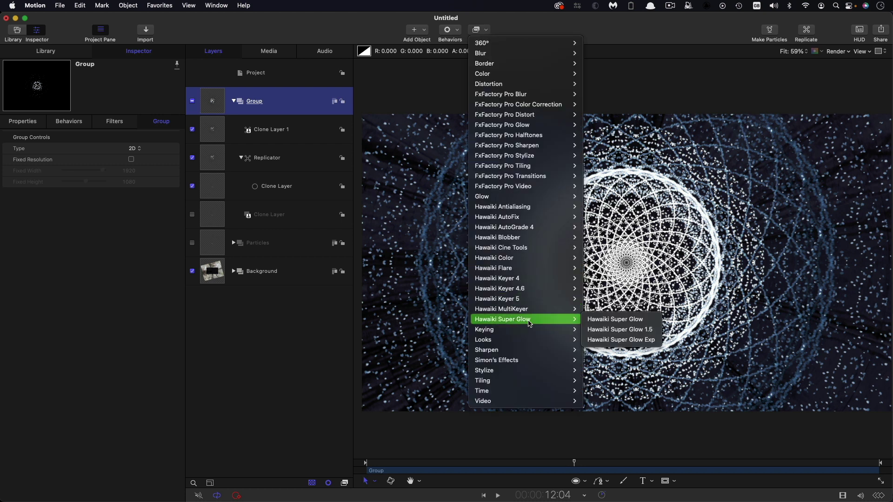
{"action": "left_click", "coordinate": [615, 320]}
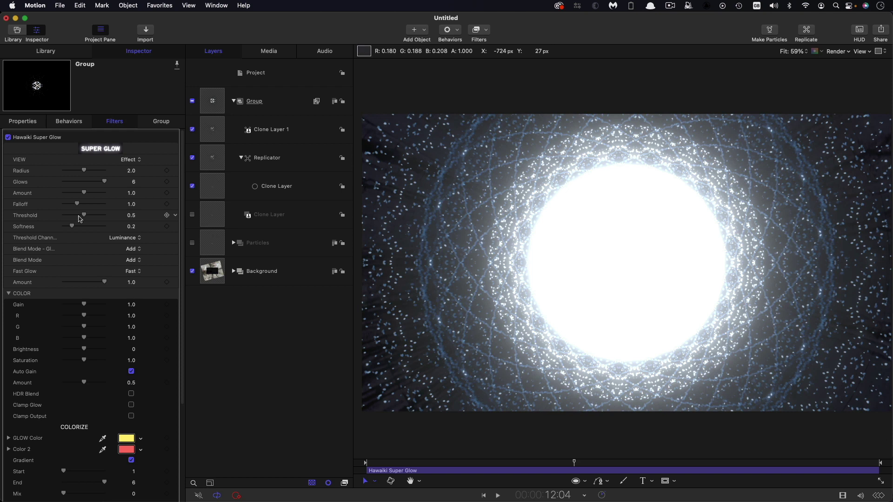
Step: Set the glow's Threshold to 1.0, Gain to 0.48 and blue to 2.0, then preview later frames
{"action": "left_click_drag", "start_coordinate": [82, 217], "coordinate": [116, 219]}
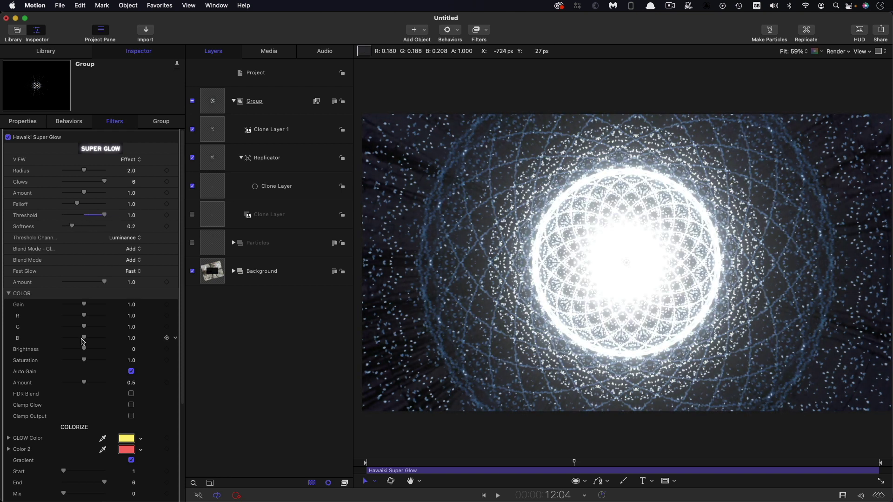
{"action": "left_click_drag", "start_coordinate": [83, 305], "coordinate": [73, 304]}
{"action": "left_click_drag", "start_coordinate": [84, 339], "coordinate": [104, 338]}
{"action": "left_click", "coordinate": [344, 483]}
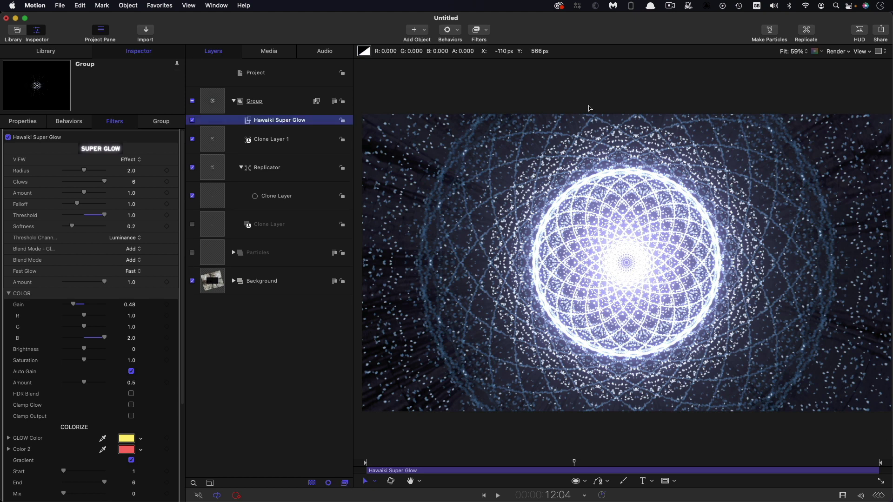
{"action": "left_click", "coordinate": [617, 463]}
{"action": "left_click_drag", "start_coordinate": [616, 463], "coordinate": [729, 463]}
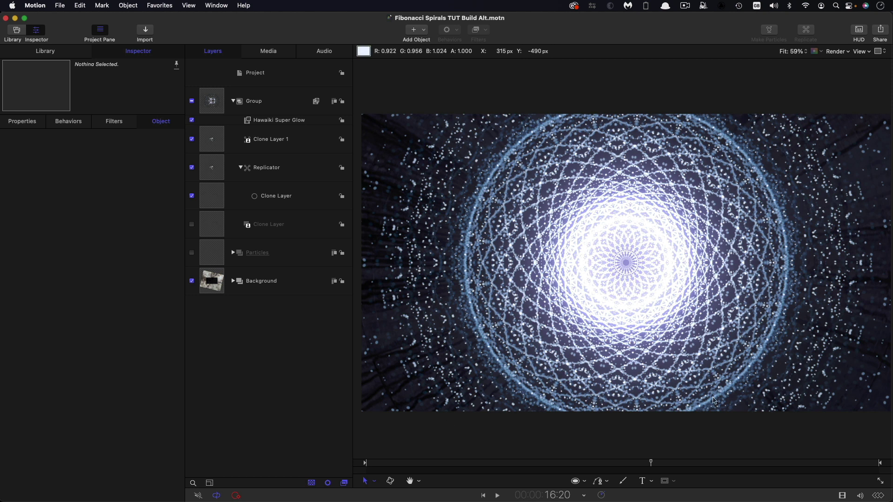
Step: Hide Clone Layer 1 and turn on 3D for the Replicator, exposing X, Y, Z Angle End values
{"action": "left_click", "coordinate": [213, 139]}
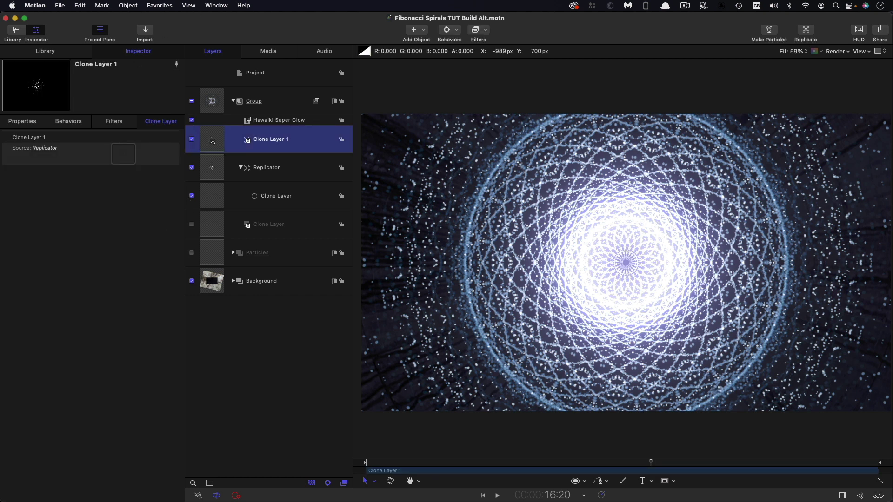
{"action": "left_click", "coordinate": [192, 140]}
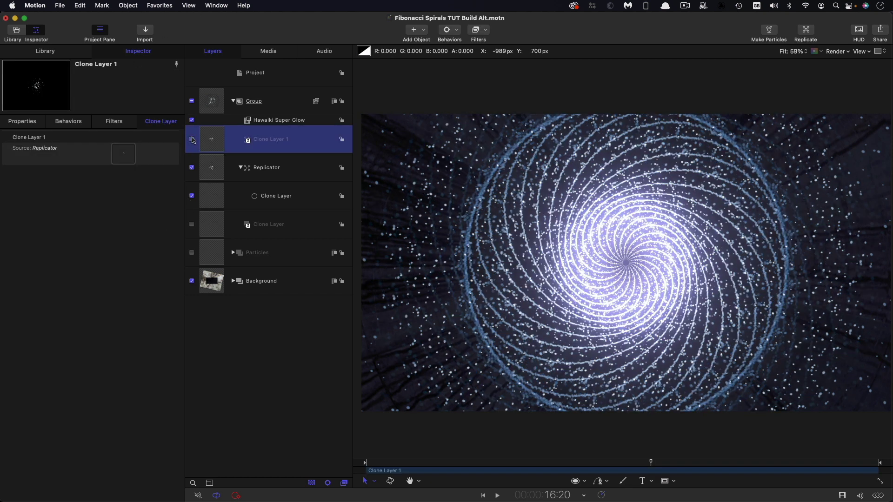
{"action": "left_click", "coordinate": [210, 170]}
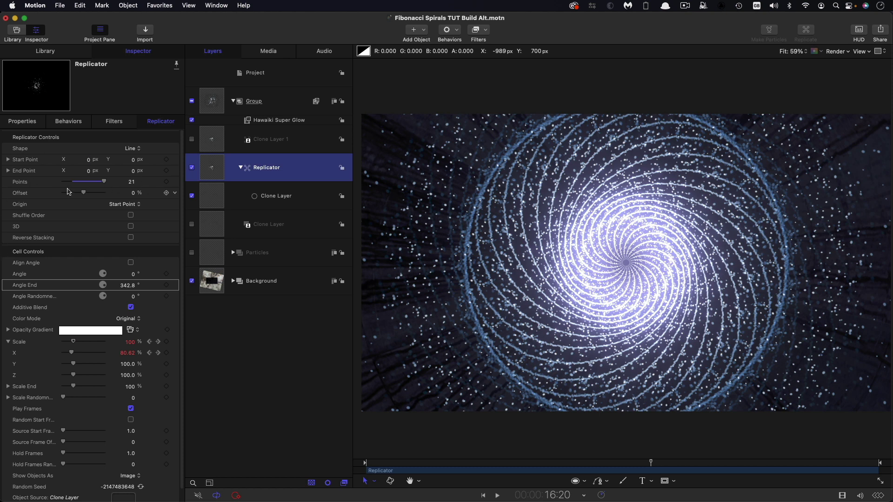
{"action": "left_click", "coordinate": [131, 227]}
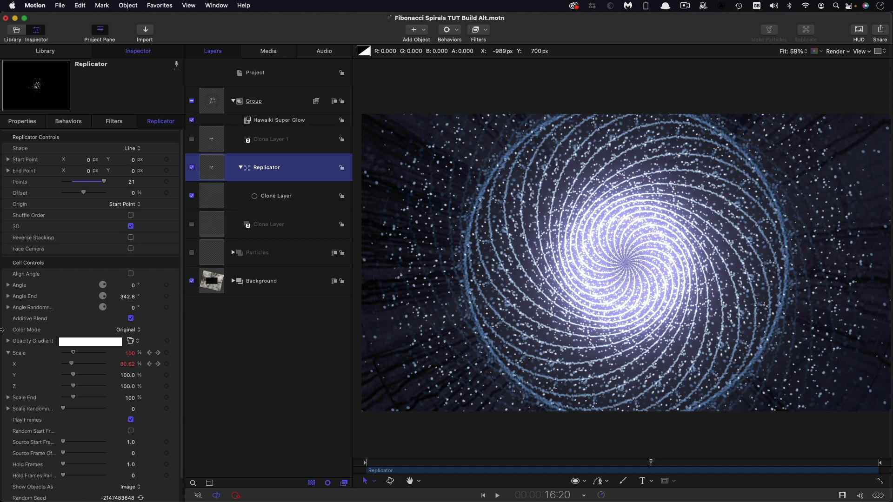
{"action": "left_click", "coordinate": [8, 296]}
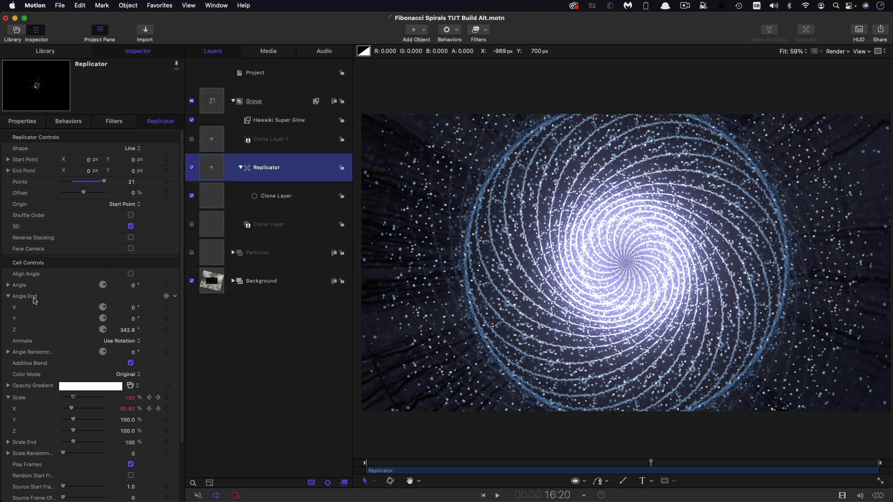
Step: Set the replicator's Angle End to X 90°, Y 90° and Z 360°
{"action": "left_click", "coordinate": [132, 308]}
{"action": "type", "text": "90"}
{"action": "key", "text": "Tab"}
{"action": "type", "text": "90"}
{"action": "key", "text": "Return"}
{"action": "key", "text": "Tab"}
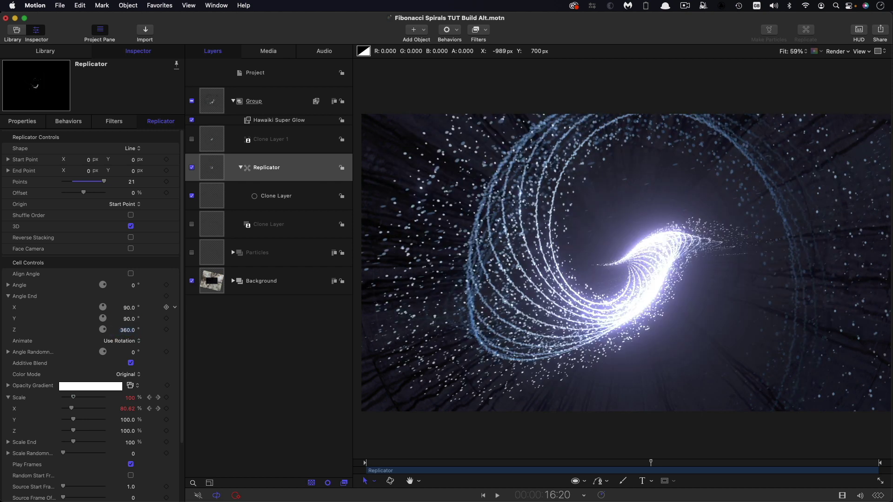